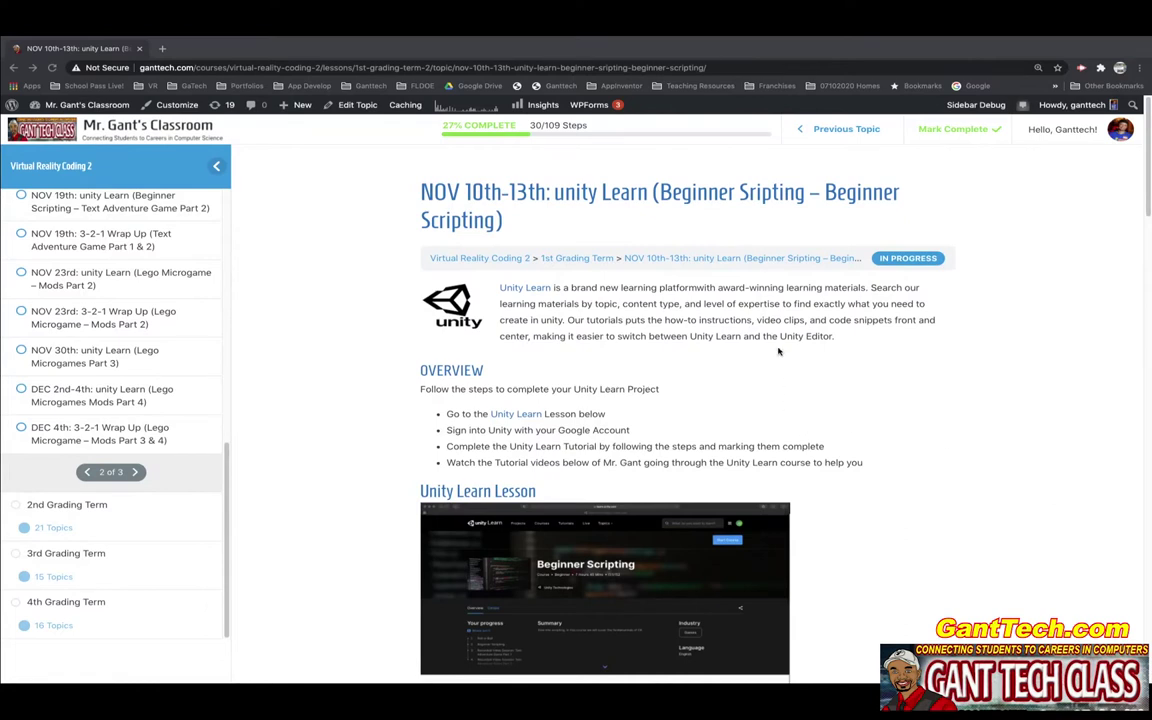
- Scroll to the Assignment section and pop out the embedded Video Recap document into its own Drive tab
scroll(720, 345, "down", 3)
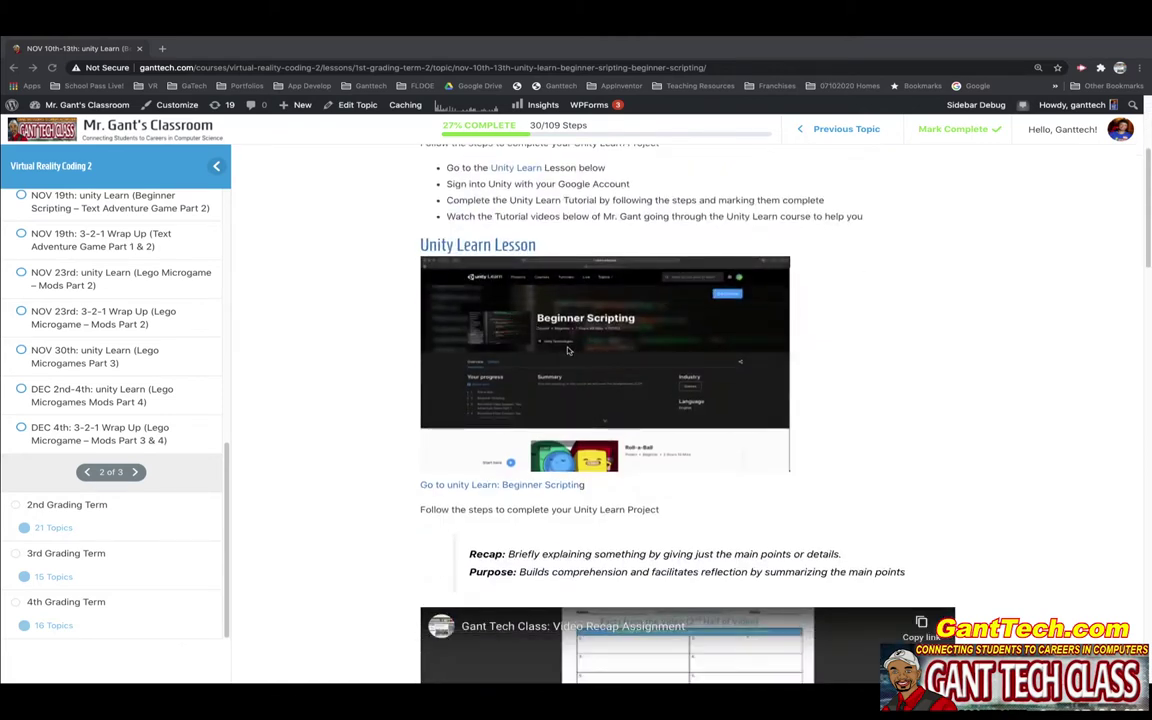
scroll(599, 363, "down", 5)
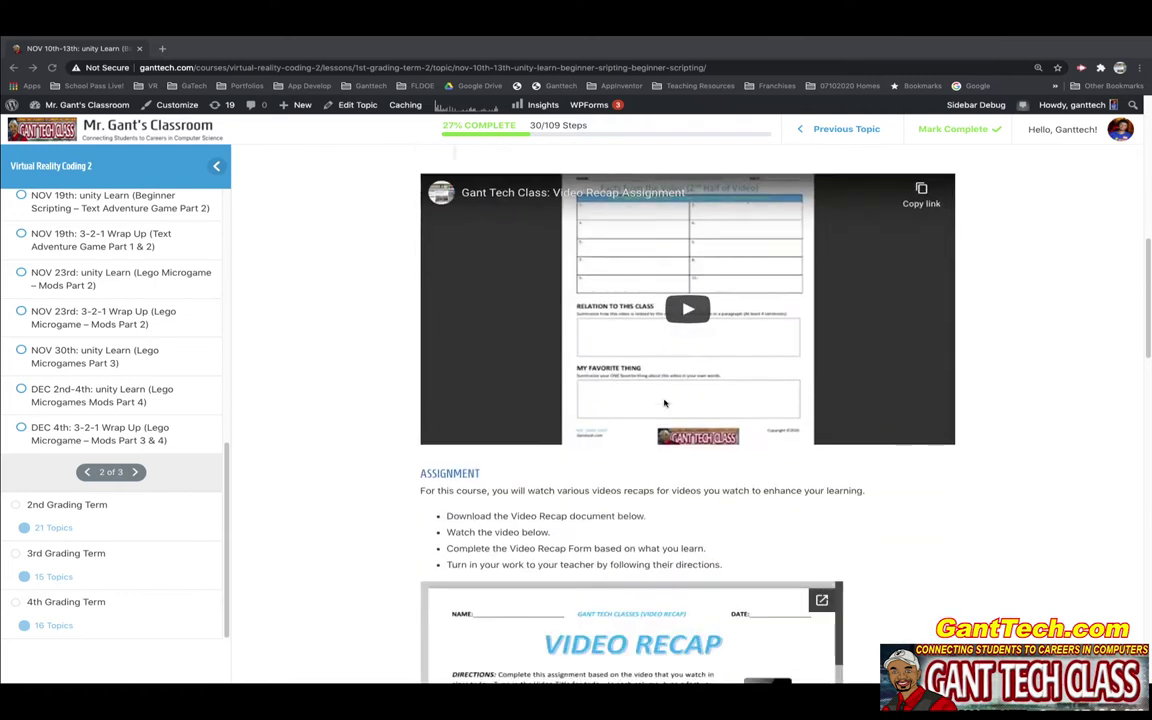
scroll(778, 415, "down", 2)
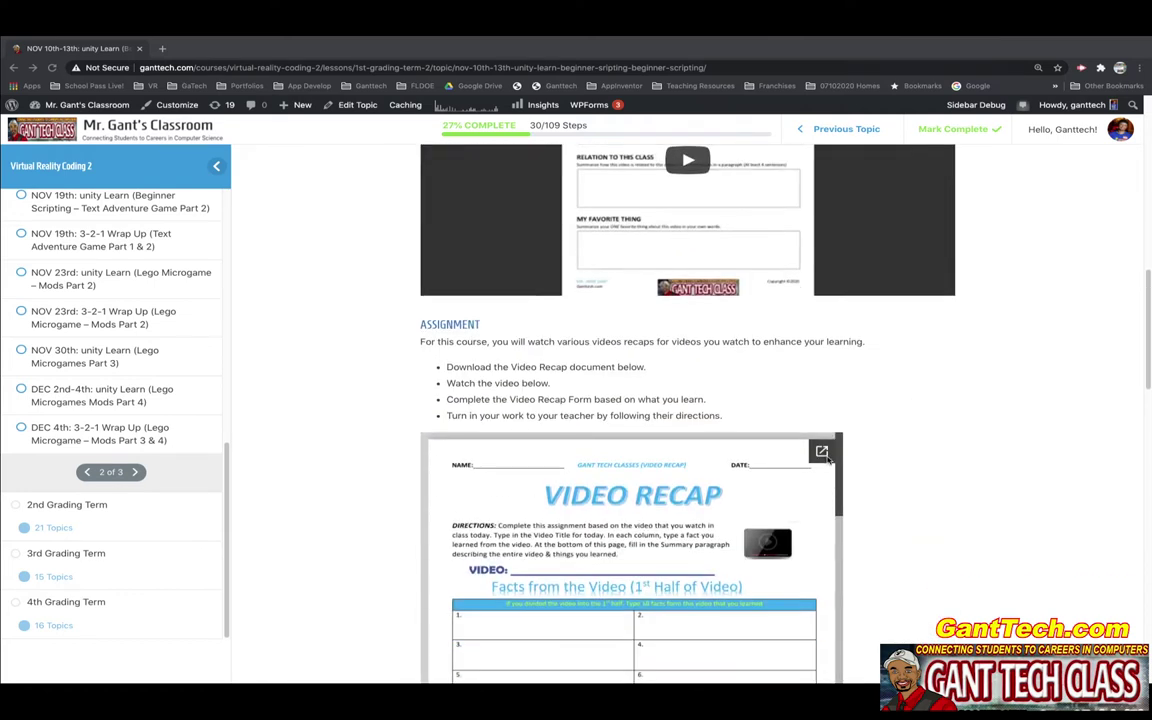
left_click(821, 452)
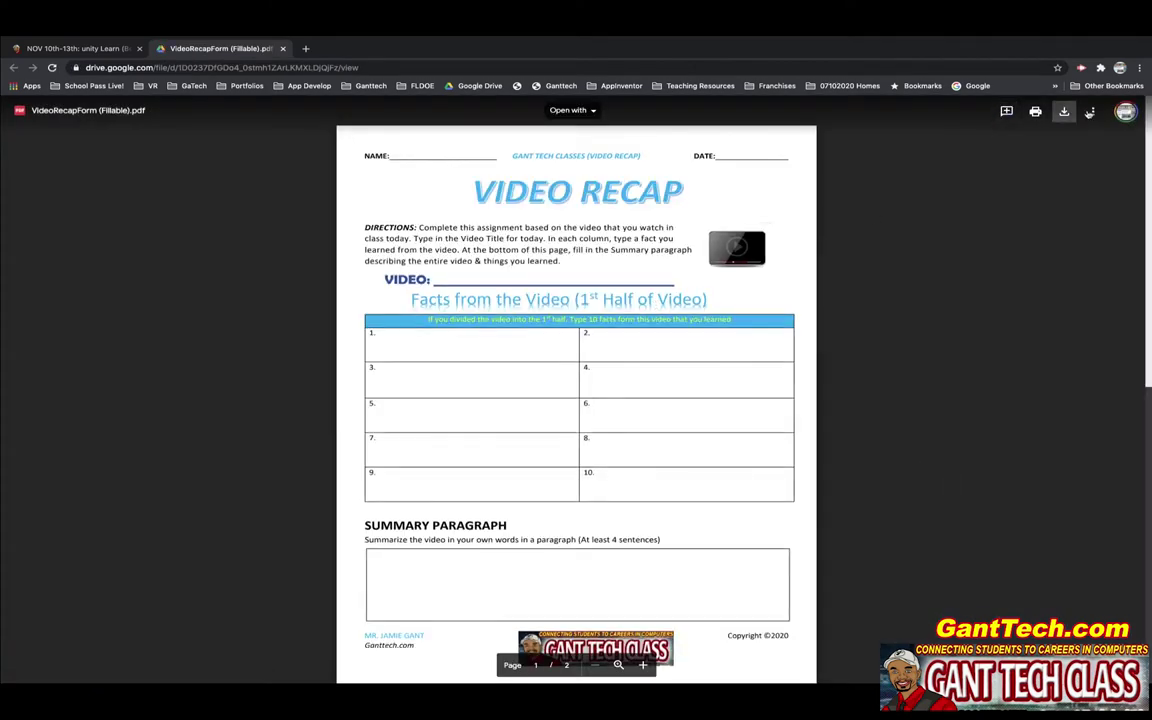
- Download VideoRecapForm (Fillable).pdf into the PDFs folder and open the downloaded copy
left_click(1064, 112)
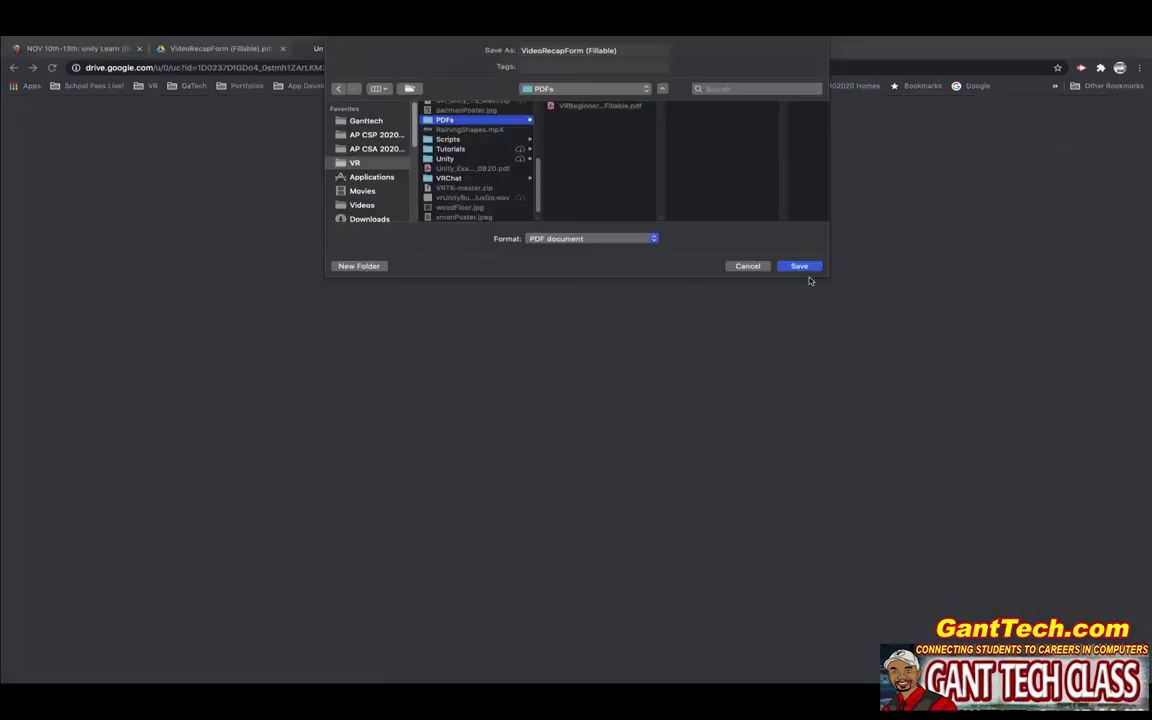
left_click(805, 266)
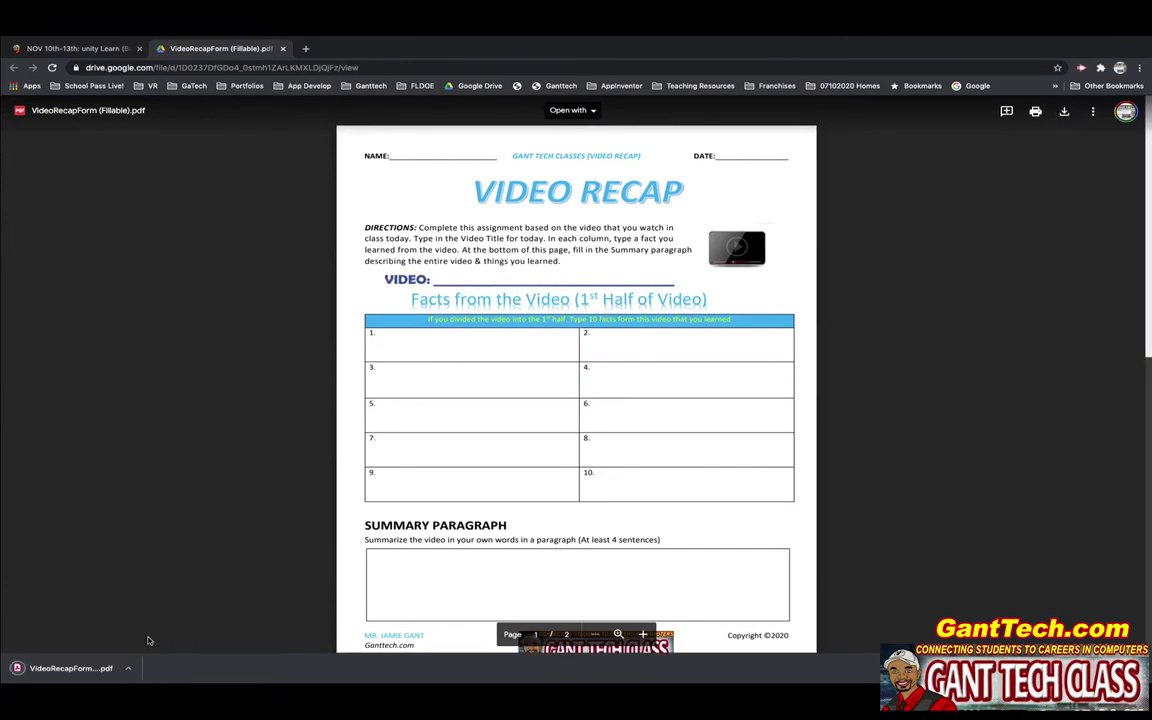
left_click(108, 665)
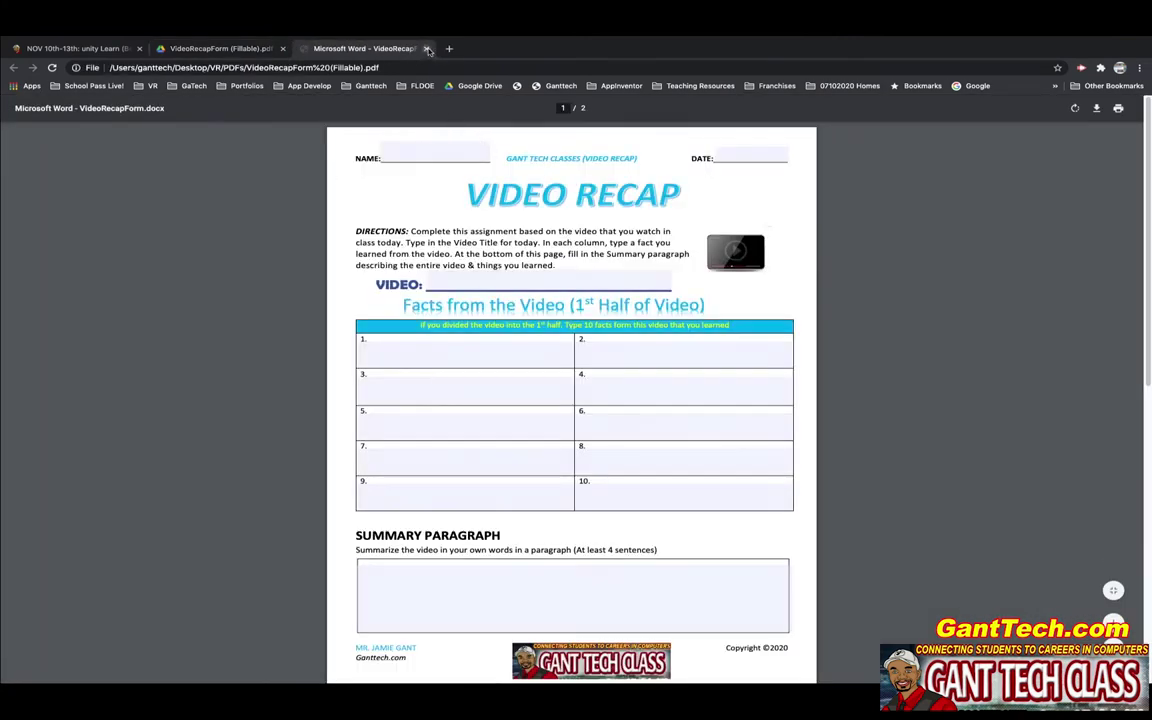
- Close the downloaded copy, exit full screen, and move the Chrome window down and left
left_click(425, 48)
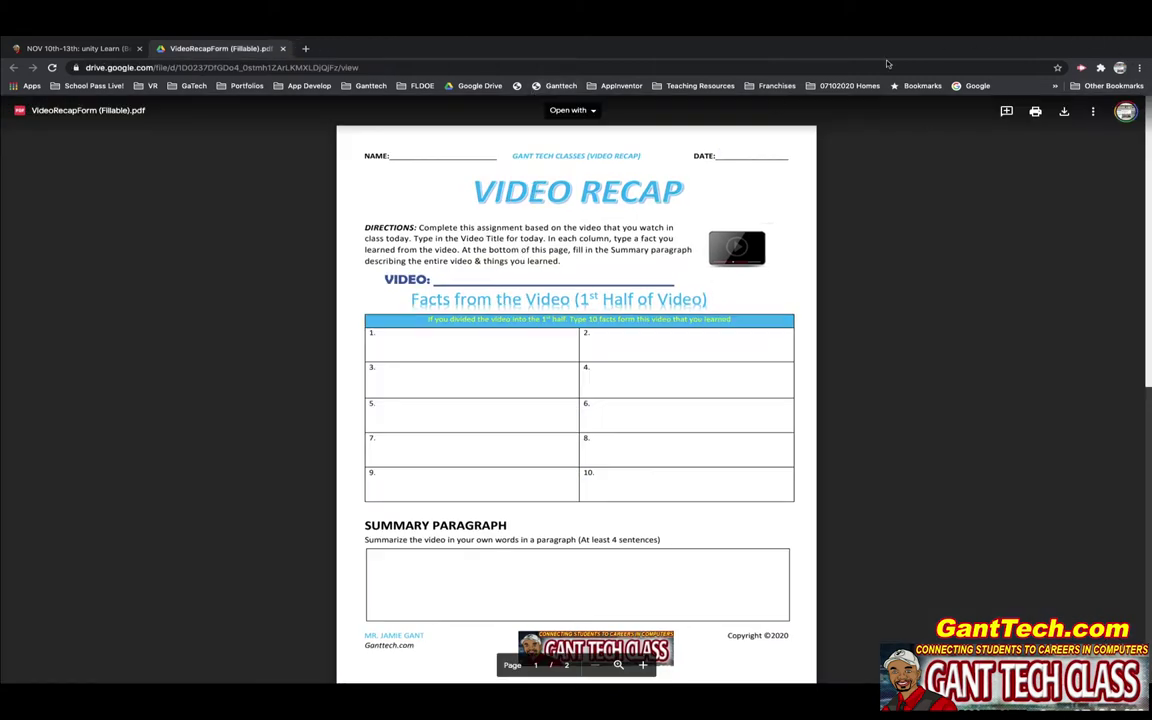
key("ctrl+super+f")
left_click_drag(522, 60, 440, 70)
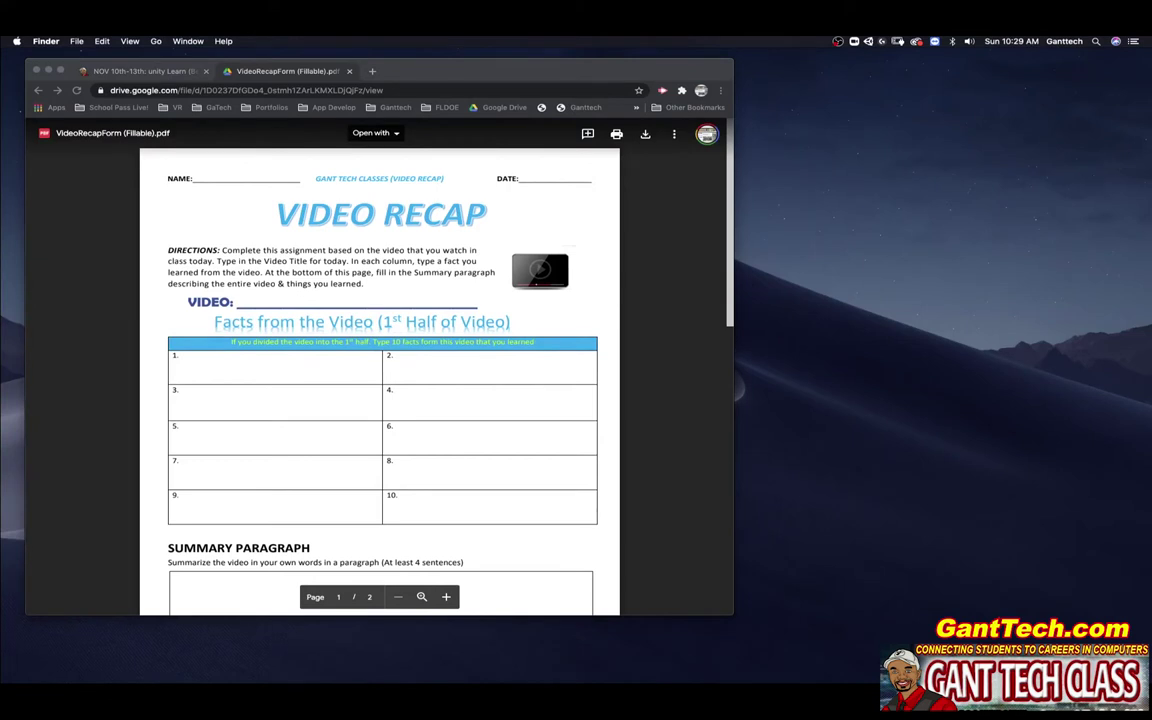
- Open VideoRecapForm (Fillable).pdf in Acrobat, collapse the tools panel and move the window right
key("super+n")
left_click(826, 190)
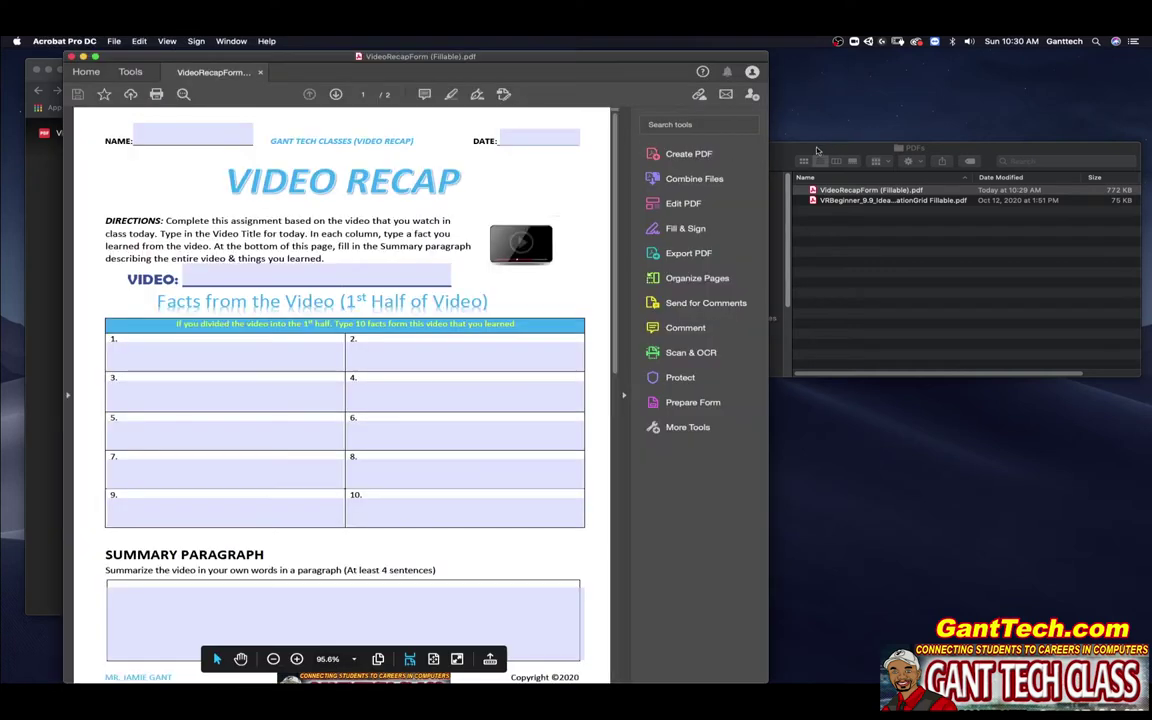
left_click(817, 150)
key("super+w")
left_click_drag(455, 86, 818, 86)
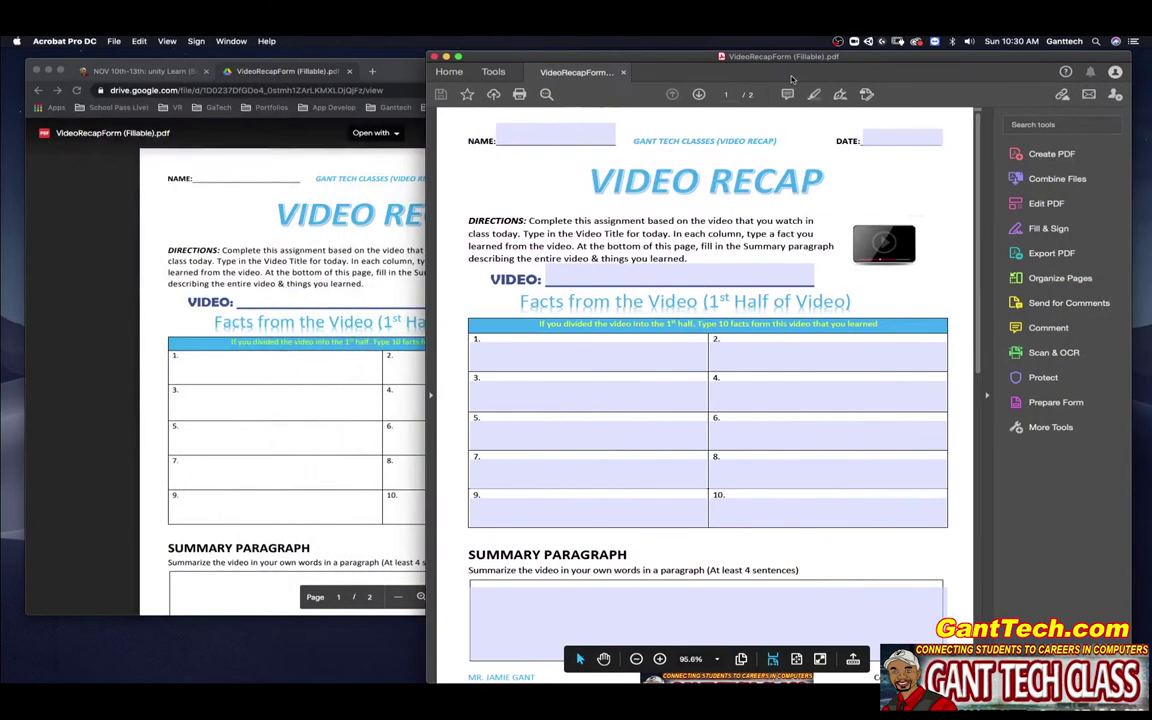
left_click(985, 400)
left_click_drag(560, 56, 770, 56)
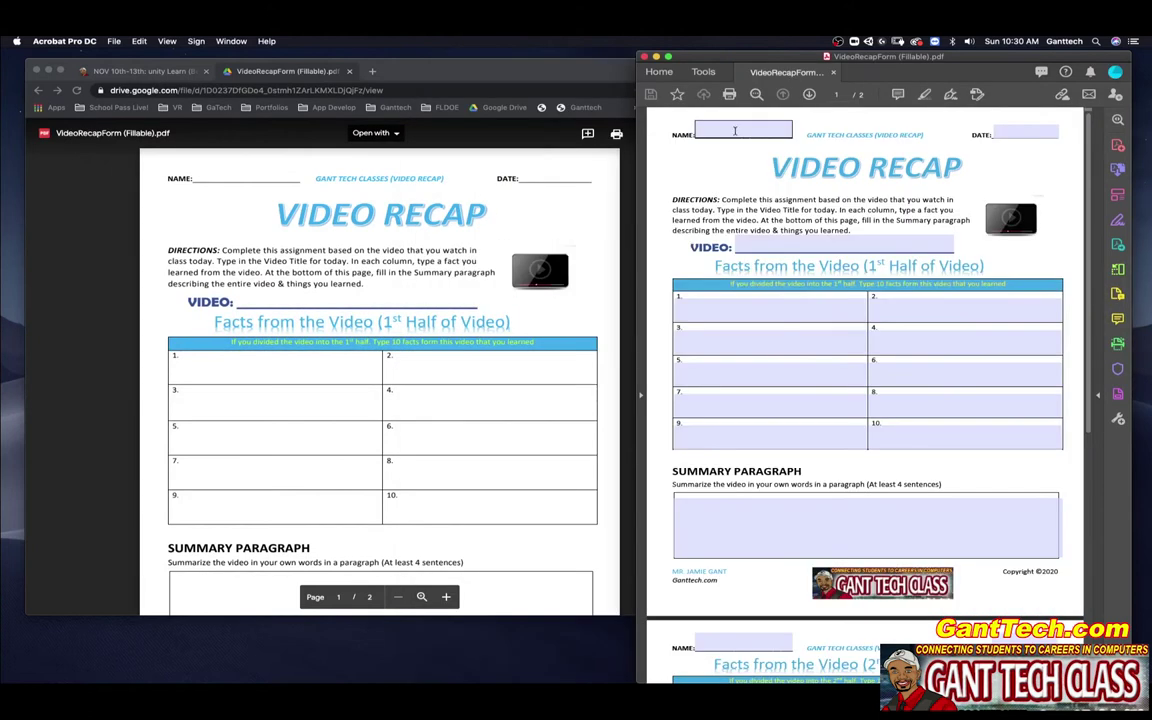
- Enter the student's name, date 11/15/20, and video title 'Unity Learn(Beginner Scripting)'
left_click(735, 130)
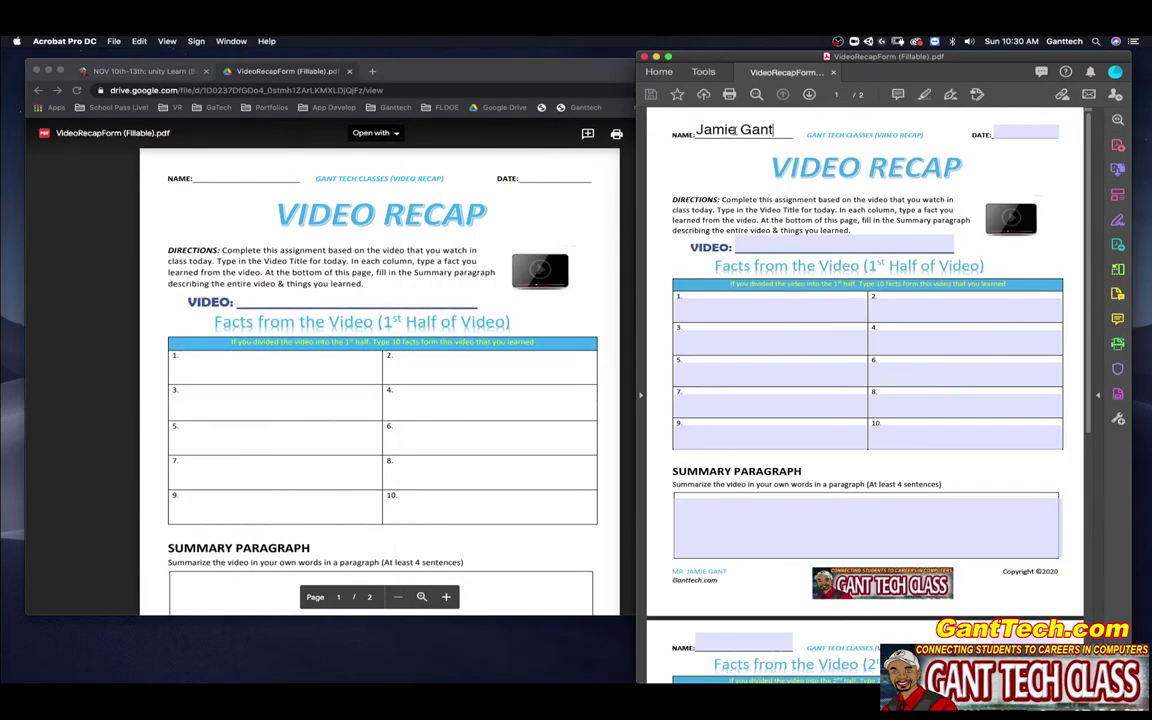
key("Tab")
key("Return")
key("Tab")
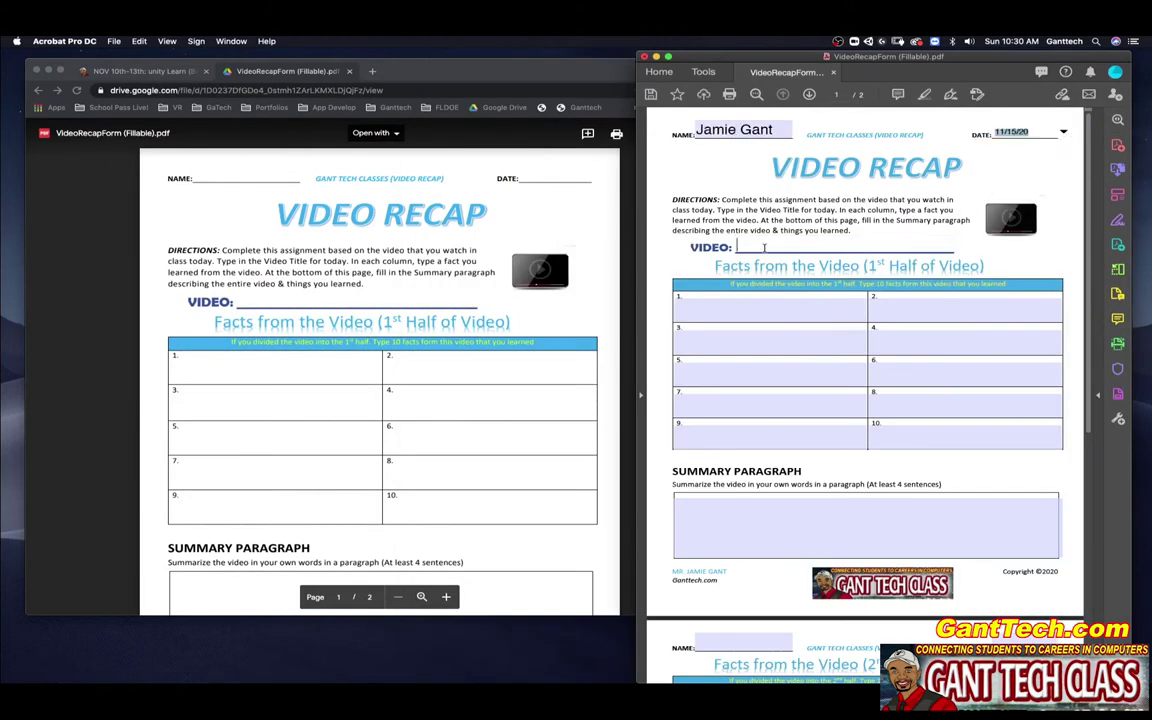
type("Unity Learn(Beginner ")
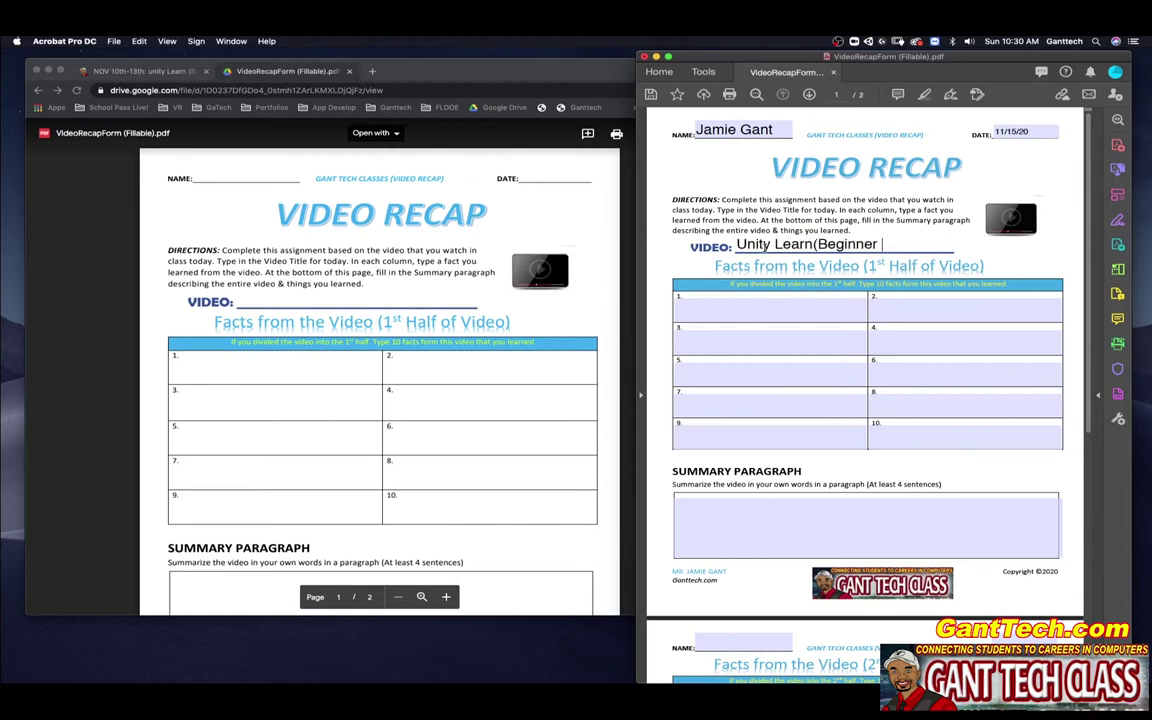
type("Scripting")
- Label fact boxes 1–5: Scripts as Behaviour Components, Variables and Functions, Conventions & Syntax, IF Statements, Loops
left_click(349, 71)
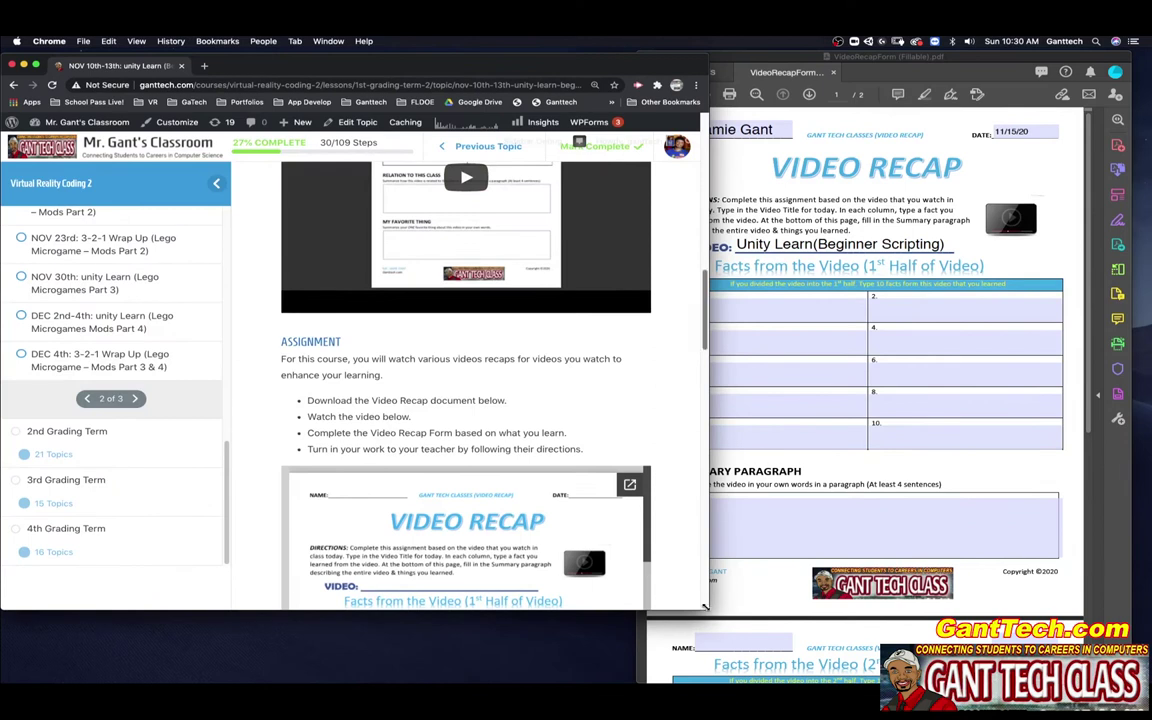
left_click_drag(704, 606, 640, 680)
scroll(397, 424, "down", 10)
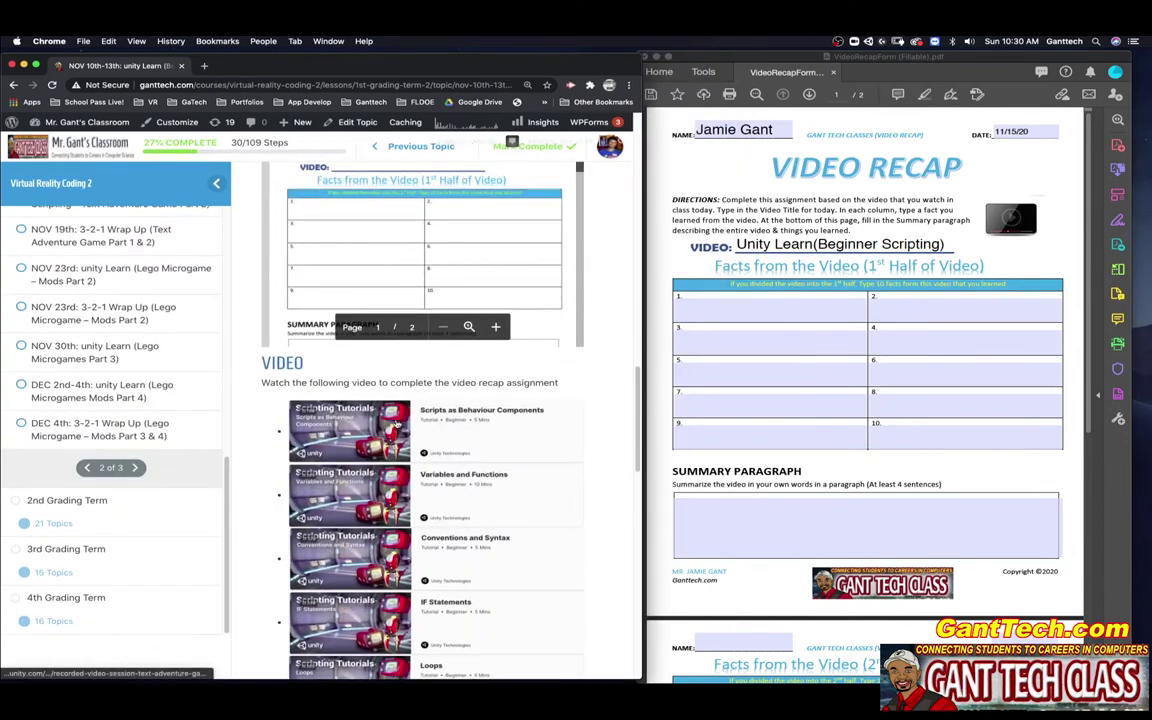
scroll(397, 424, "down", 3)
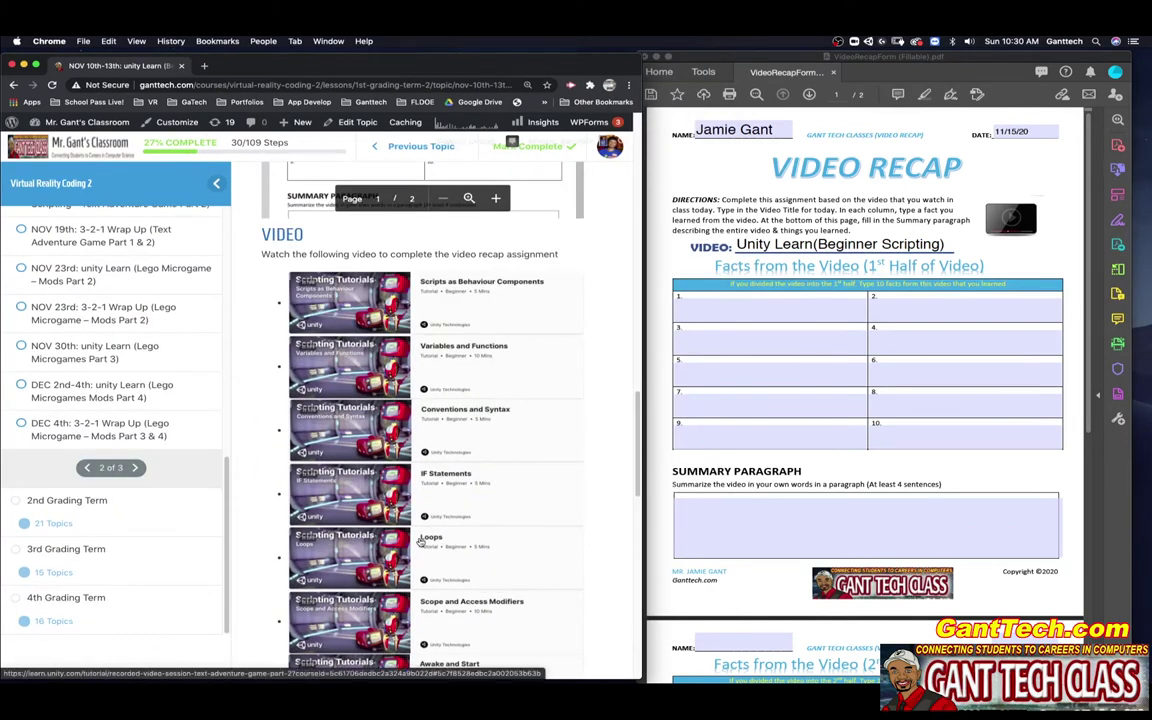
scroll(420, 541, "down", 3)
scroll(414, 543, "up", 5)
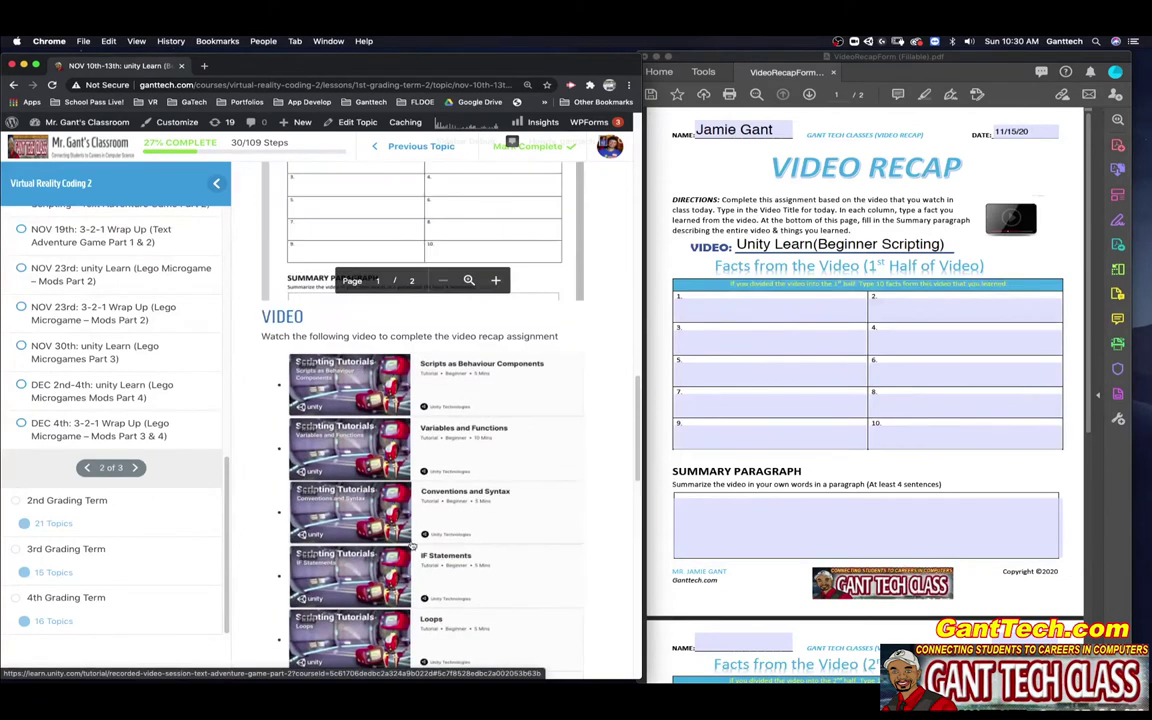
left_click(699, 300)
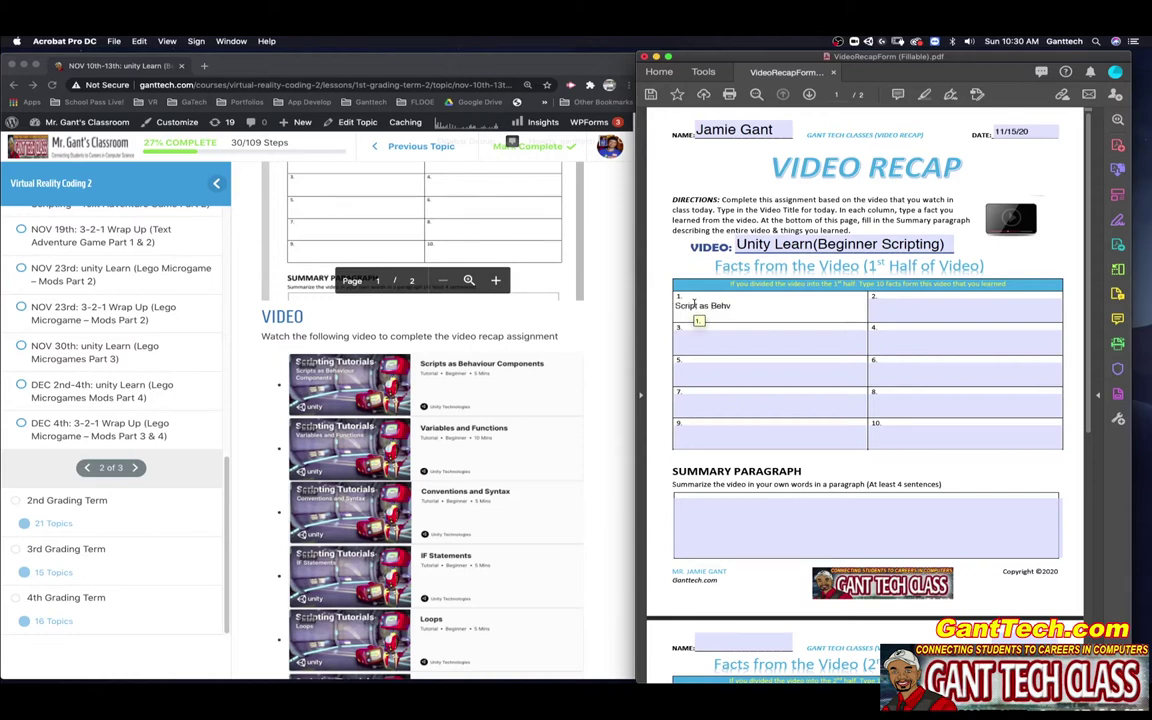
type("Script as Behavior Coponents:")
left_click(902, 300)
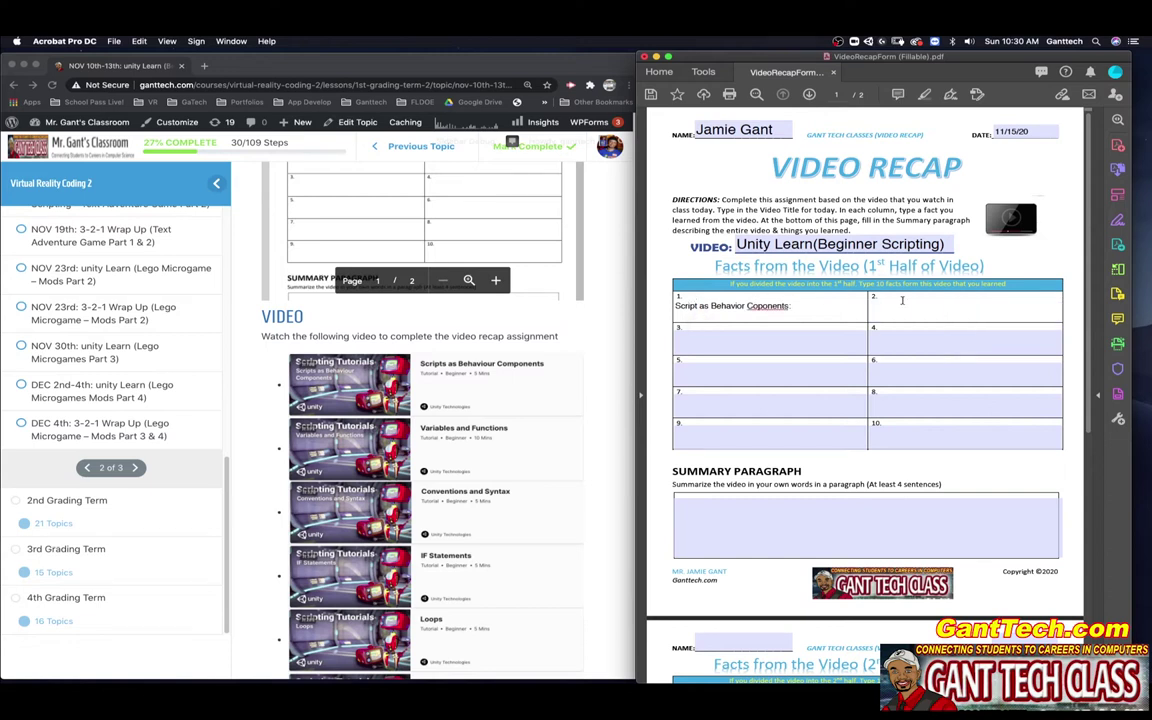
type("Variables and Functions:")
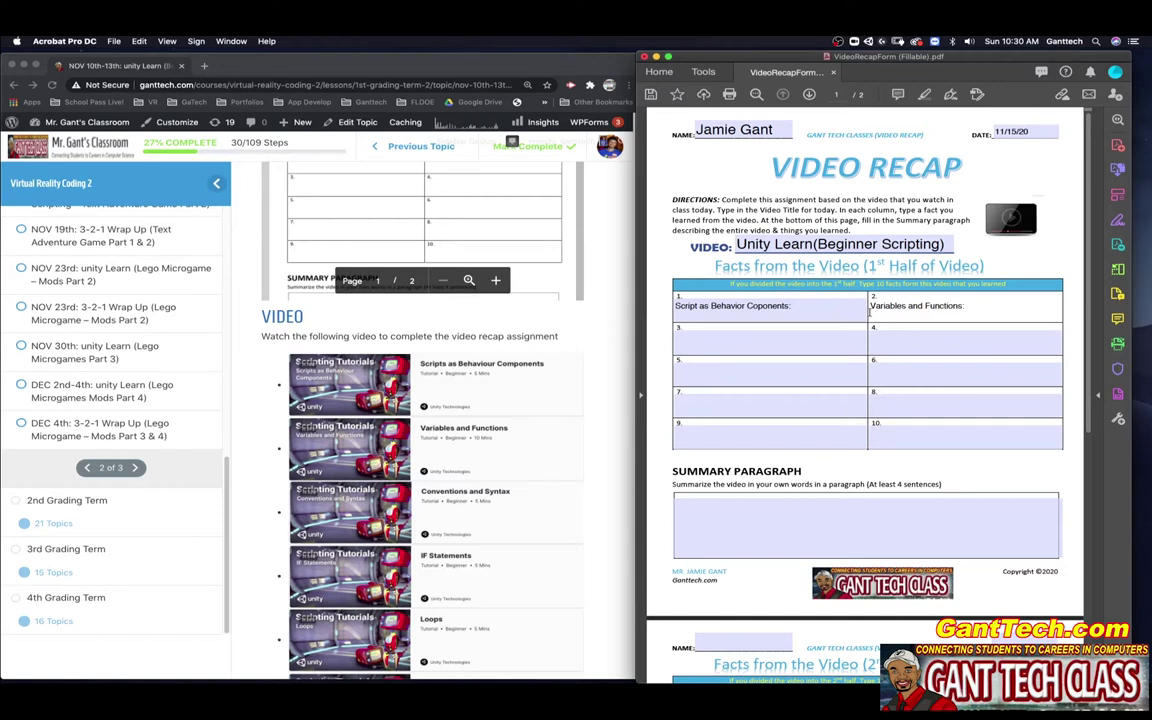
left_click(749, 334)
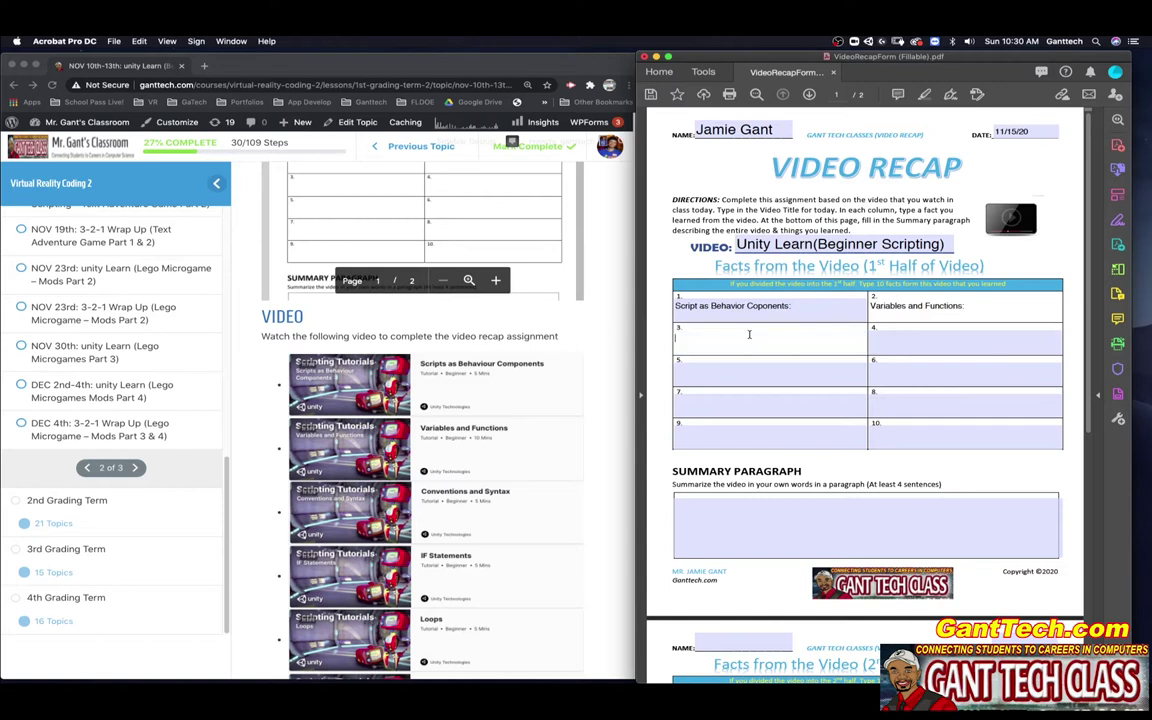
type("Conventions & S")
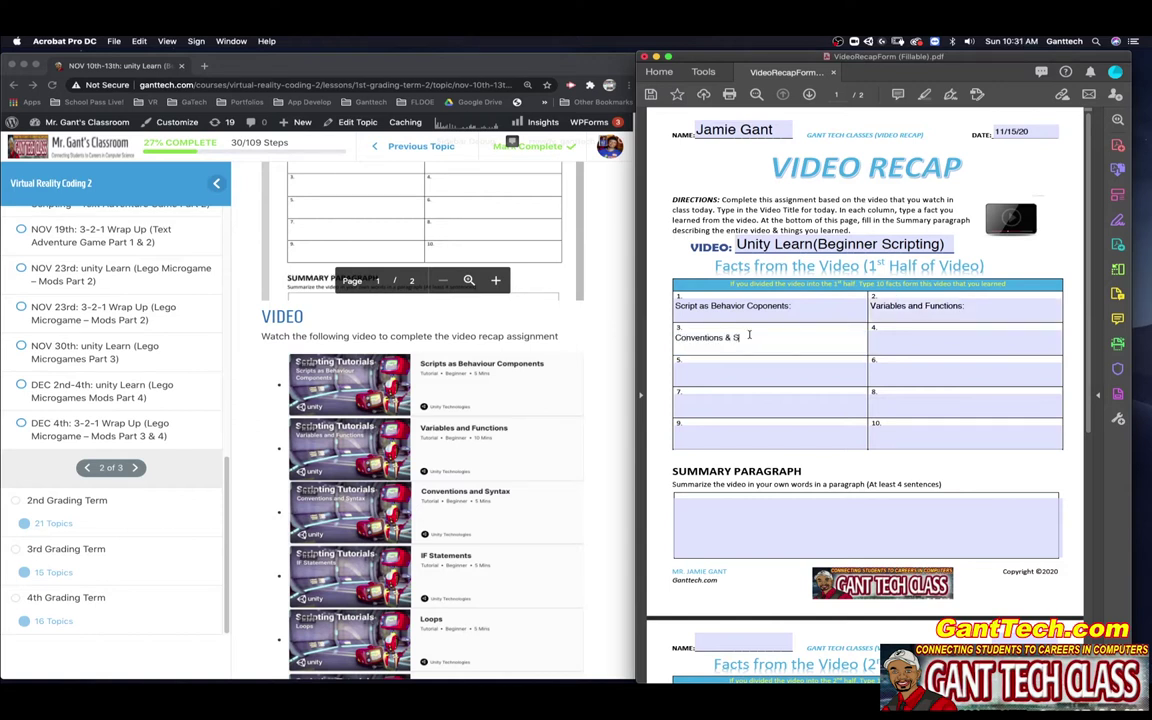
type("yntax:")
left_click(887, 336)
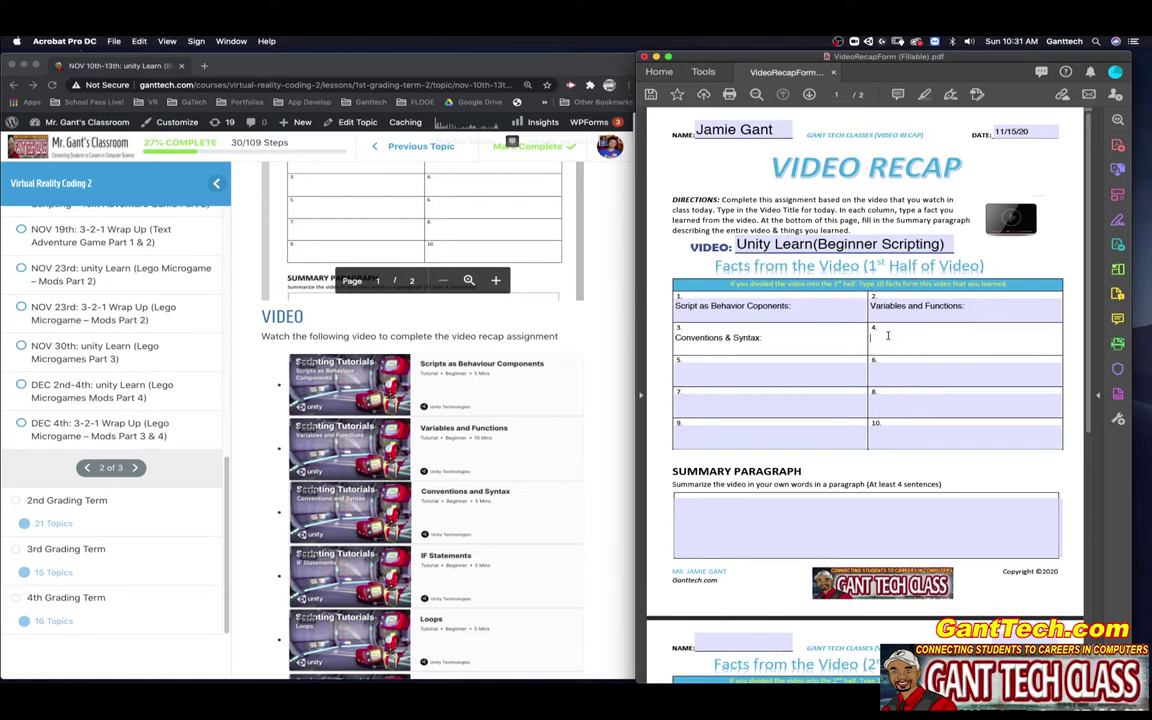
type("IF Statements")
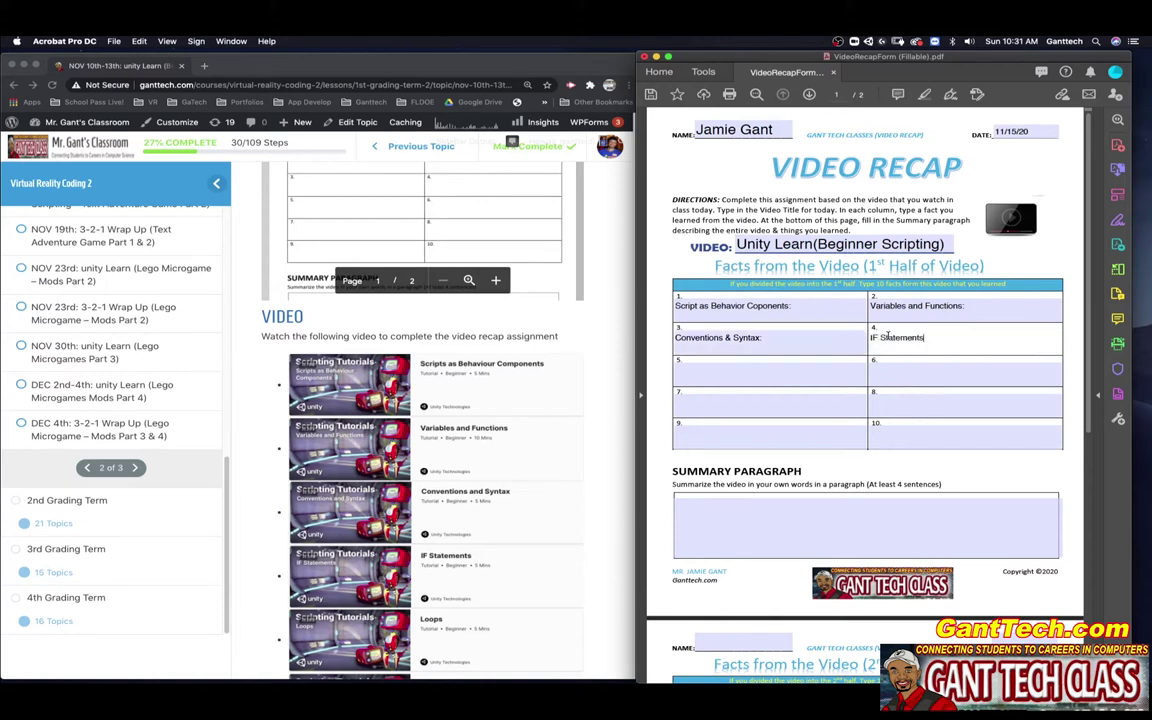
type(":")
left_click(729, 372)
type("Loops:")
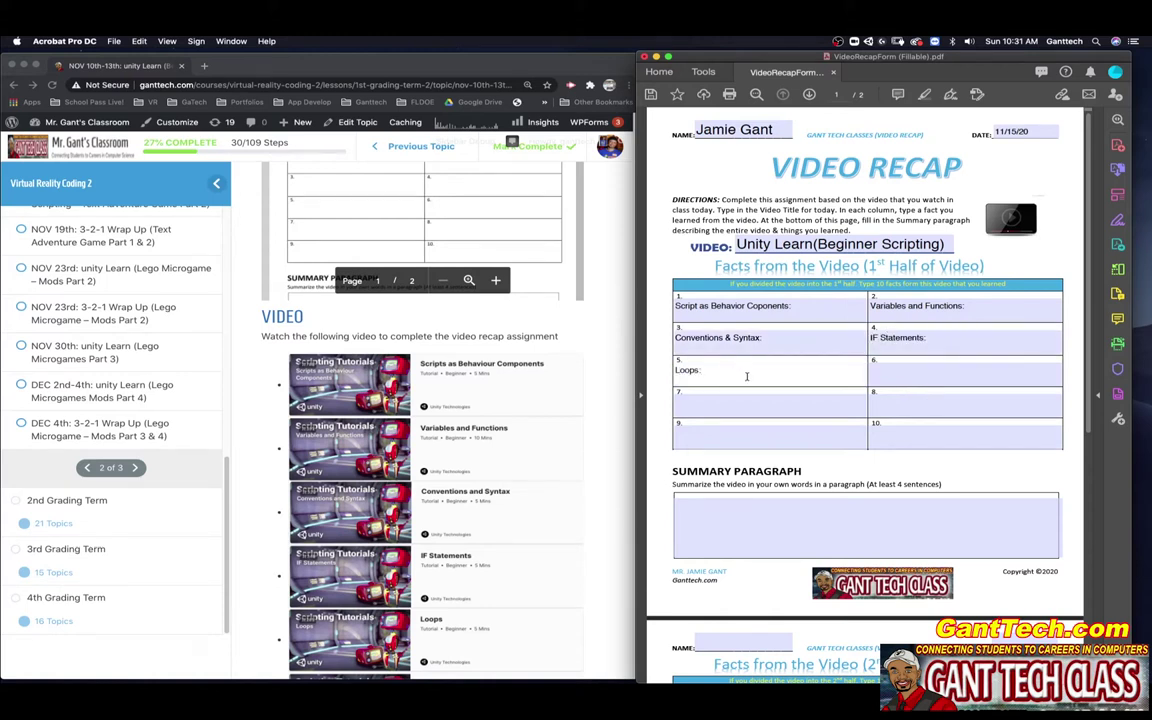
- Label fact boxes 6–10: Scope & Access Modifiers, Awake, Update/FixedUpdate, Vector, Enabling/Disabling
left_click(887, 370)
type("Scope & Access M")
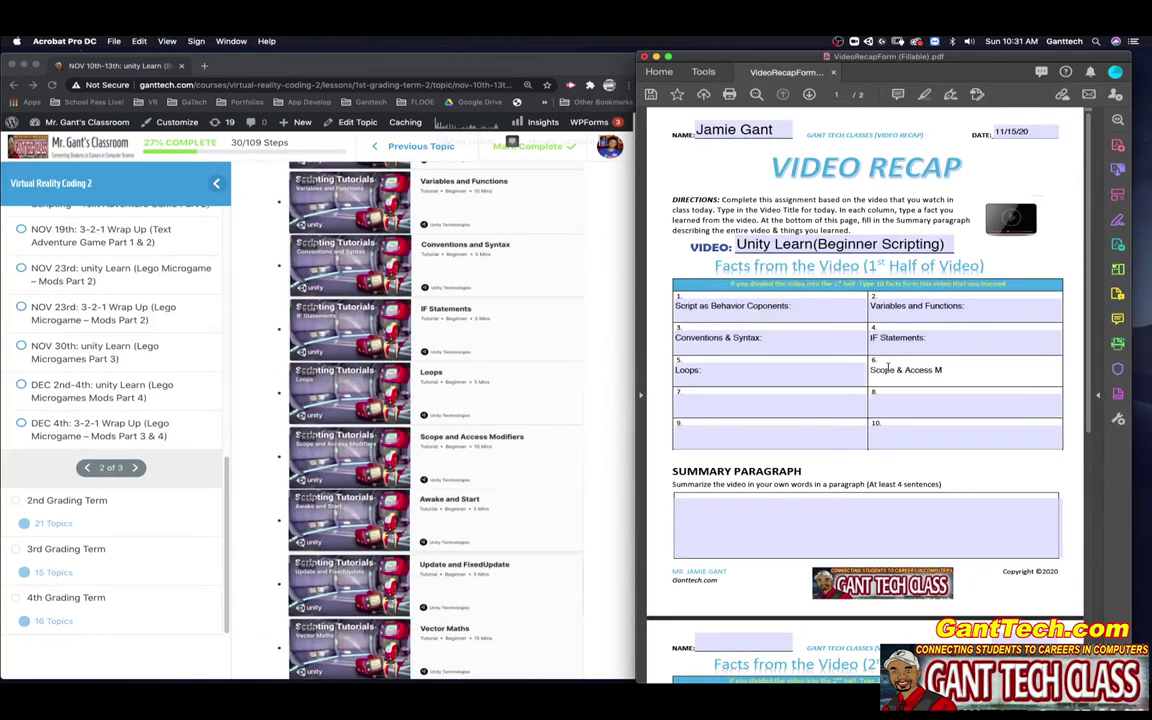
type("odifiers:")
left_click(688, 402)
type("Awake & Start:")
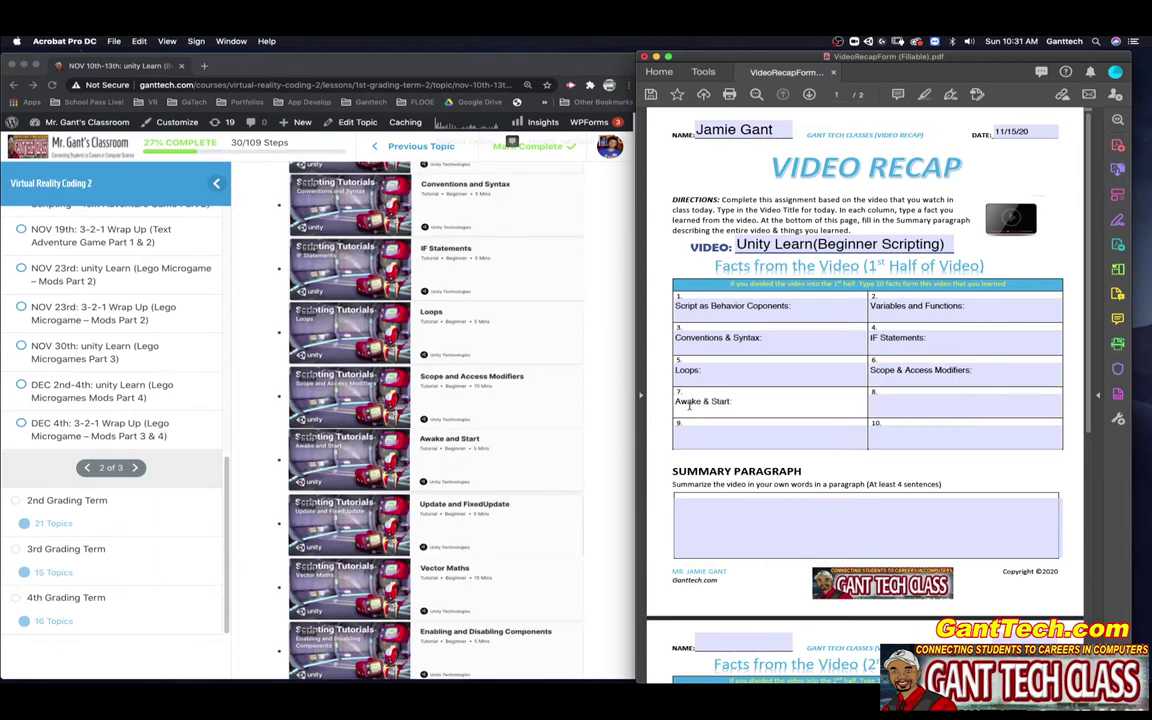
left_click(903, 400)
type("Update")
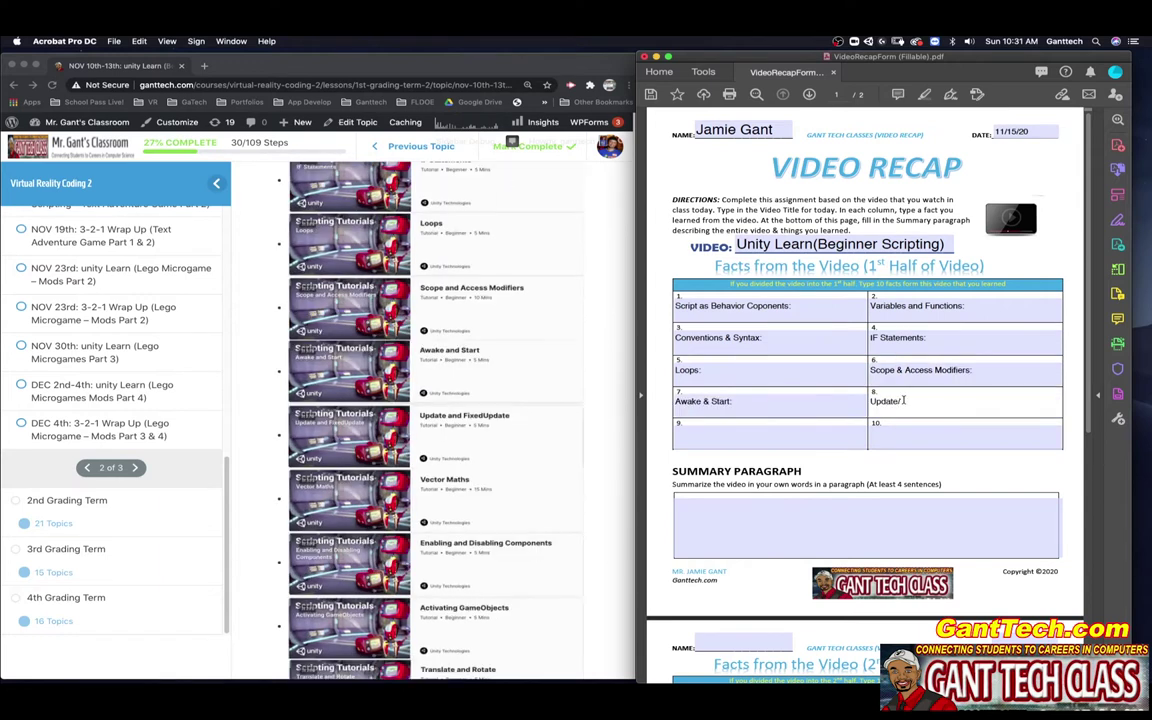
type("/FixedUpdate:")
left_click(743, 433)
type("Vector Maths:")
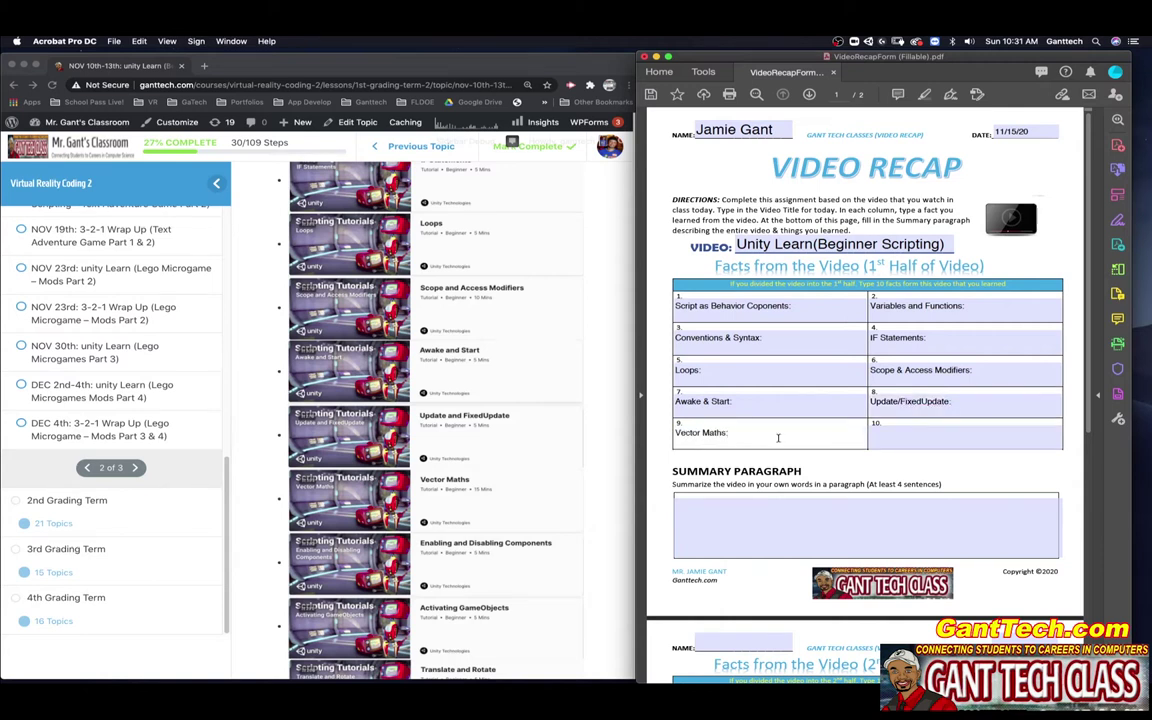
key("Tab")
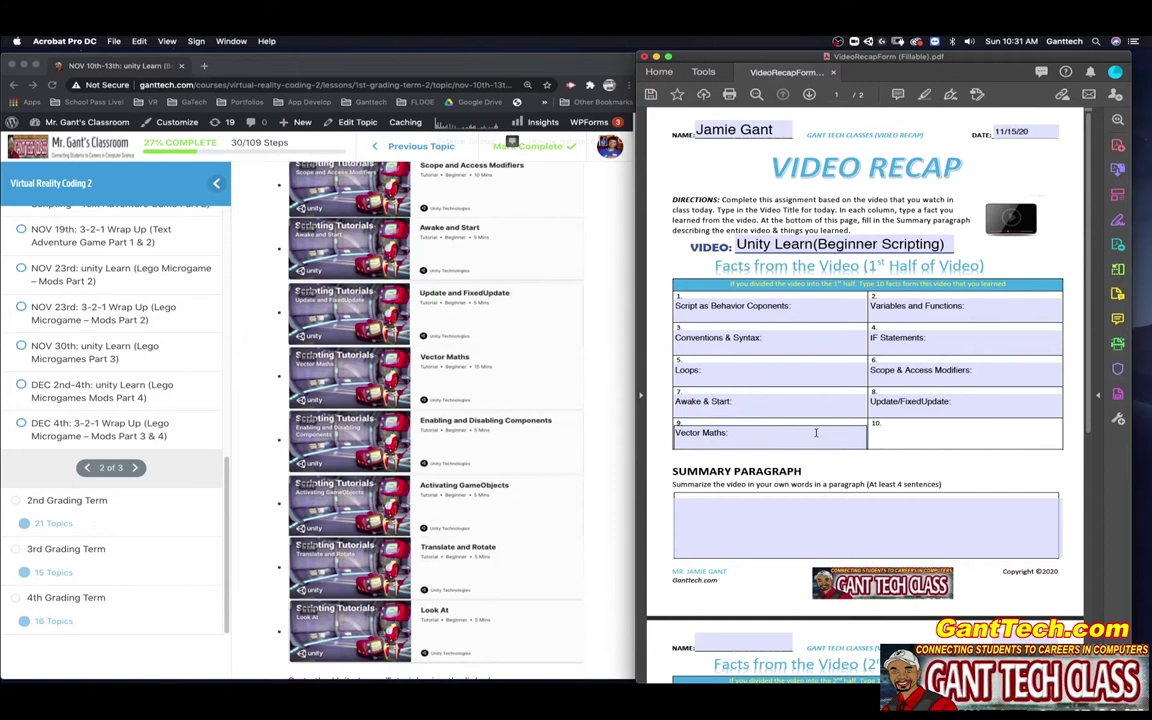
type("Enabling/Disabling Compone")
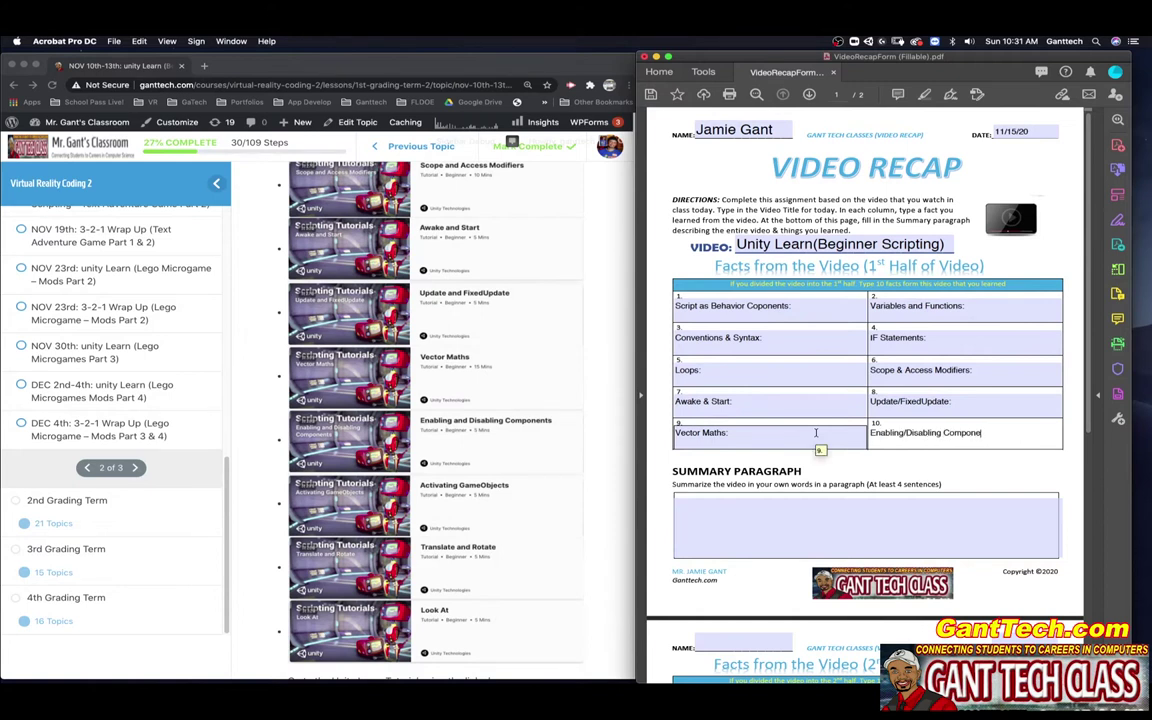
- On page two, label fact boxes 1–3 Activating GameObjects:, Translate & Rotate:, and Look At:
scroll(661, 481, "down", 5)
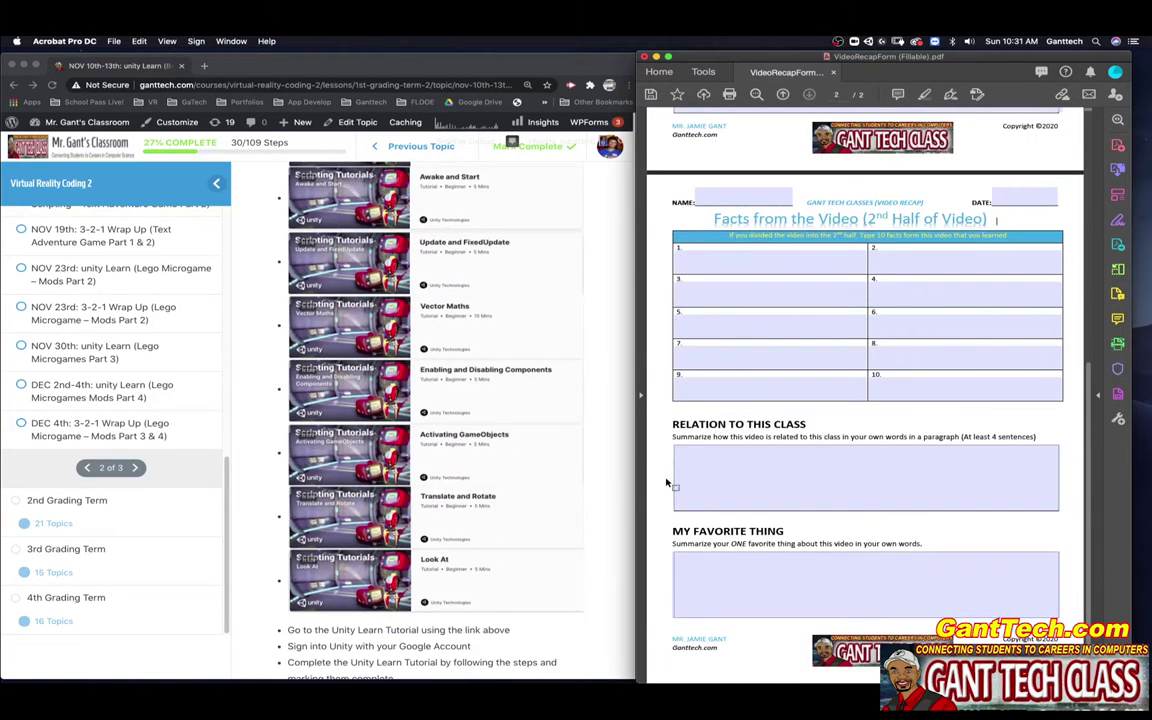
left_click(702, 256)
type("Activating Ga")
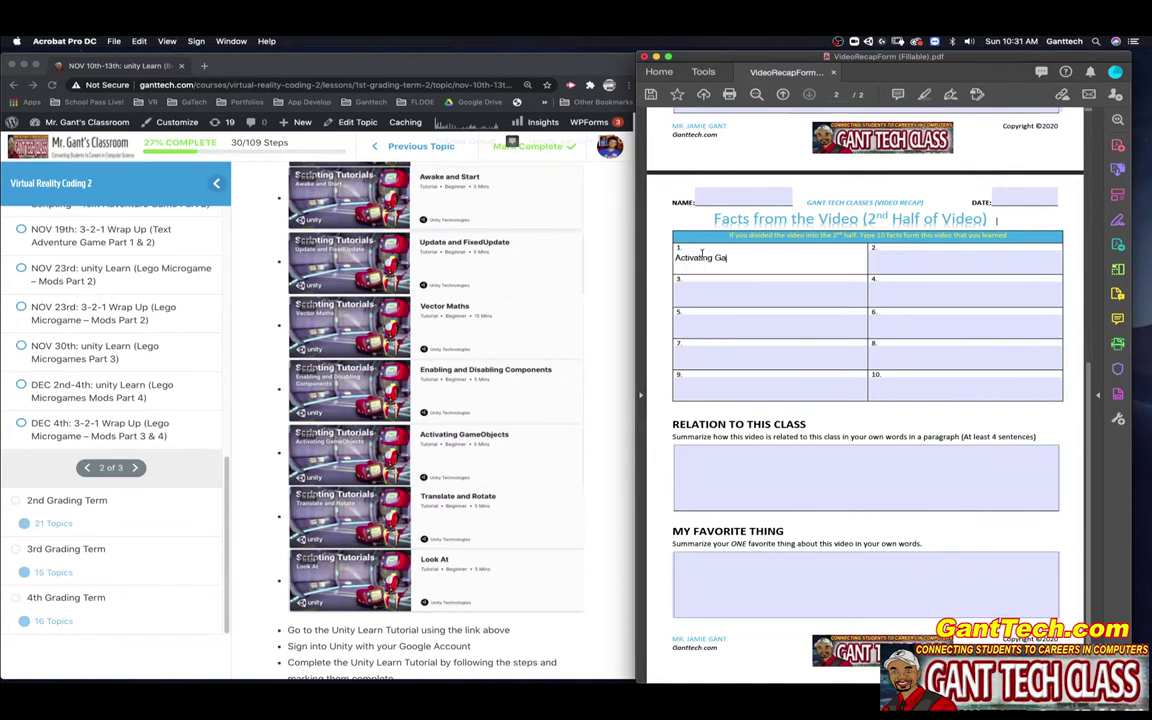
type("meObjects:")
left_click(893, 256)
type("Translate")
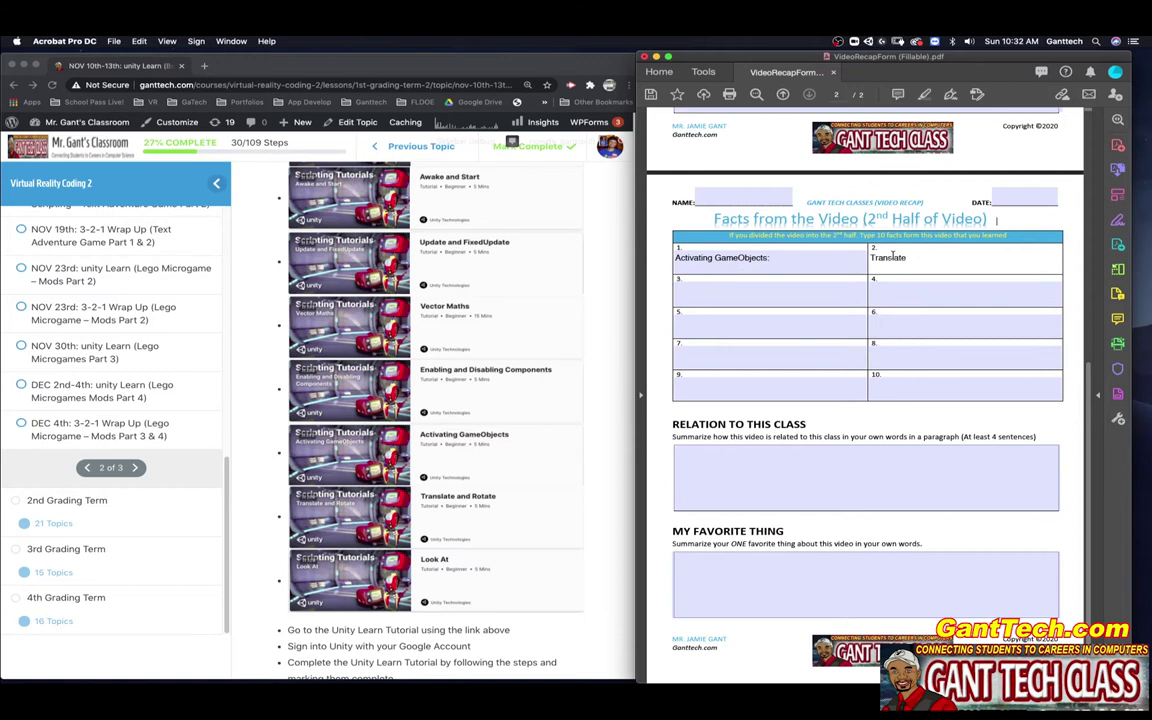
type(" & Rotate:")
left_click(733, 290)
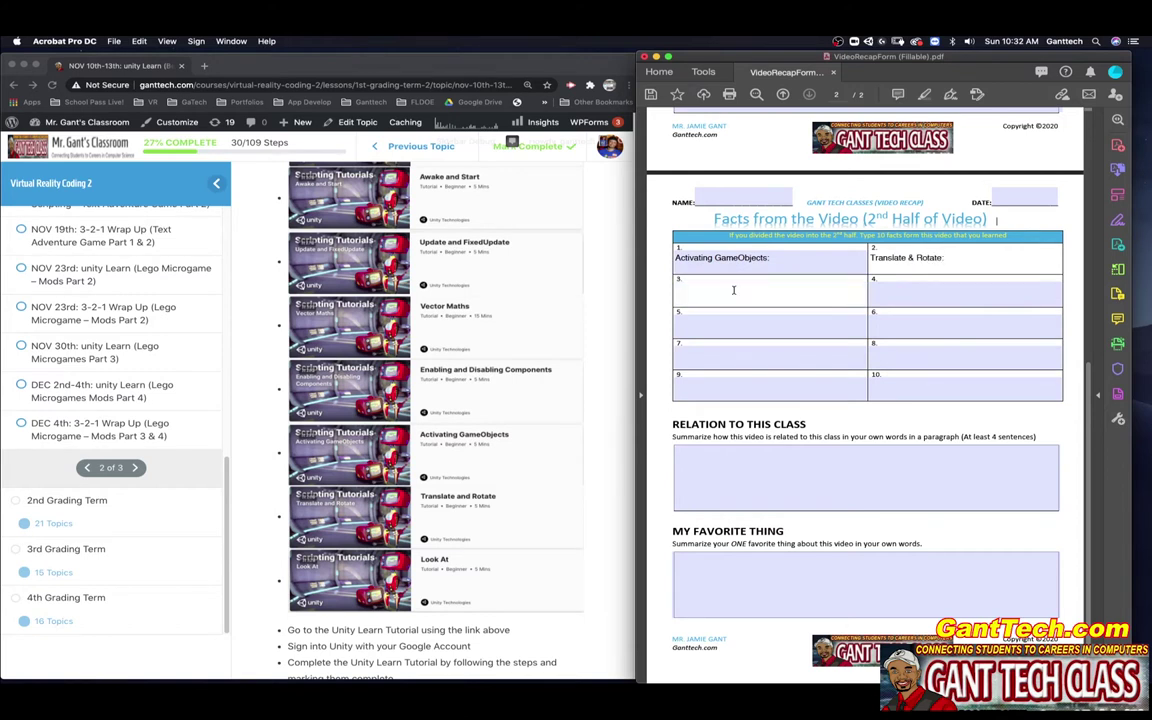
type("Lok")
key("BackSpace")
type("ok At:")
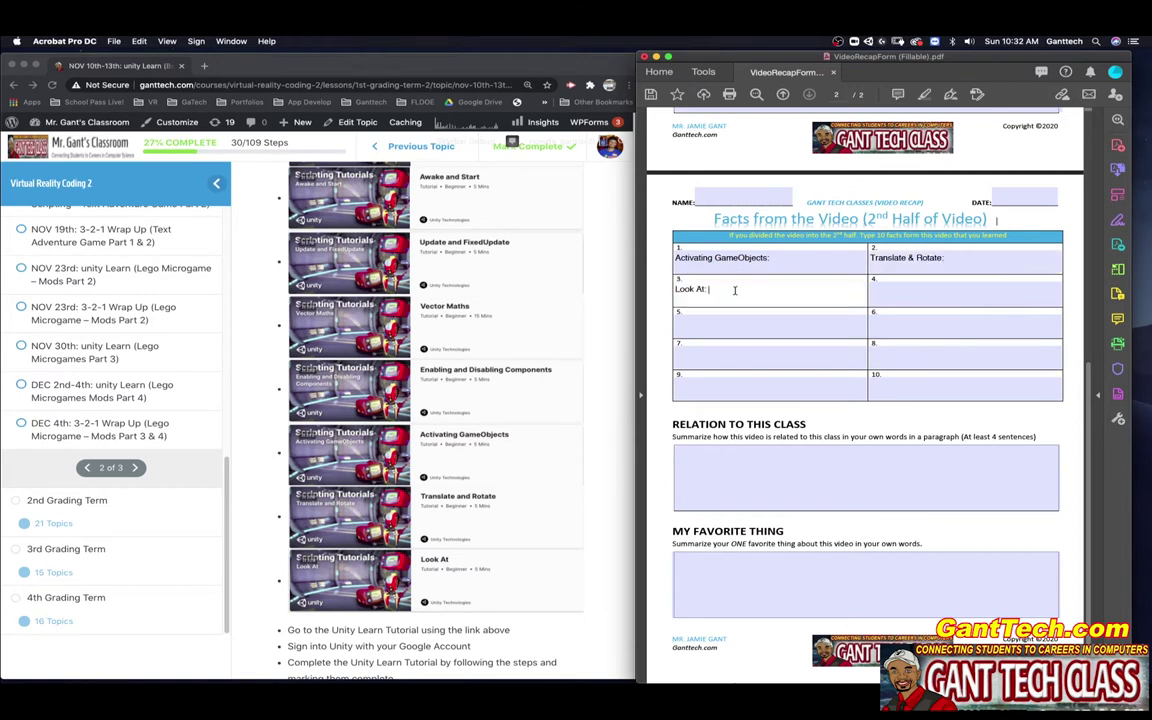
scroll(734, 290, "up", 10)
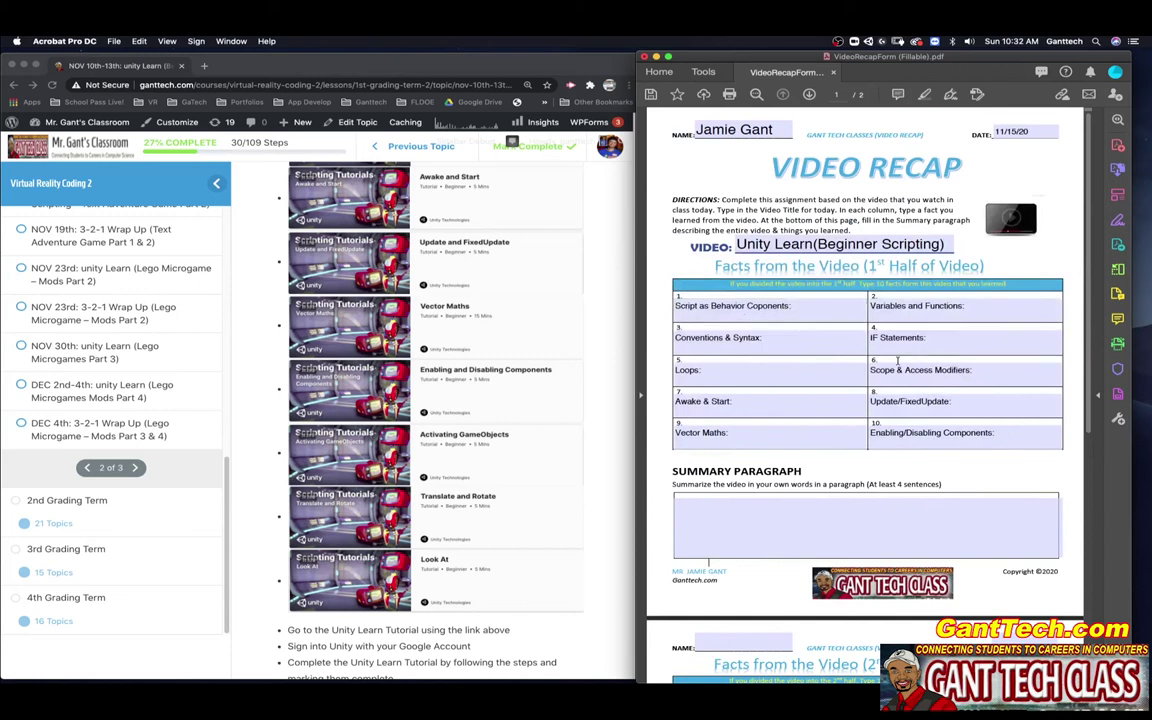
- Add the 'Summarize what you learned' placeholder to fact boxes 1–4 on page one
left_click(772, 316)
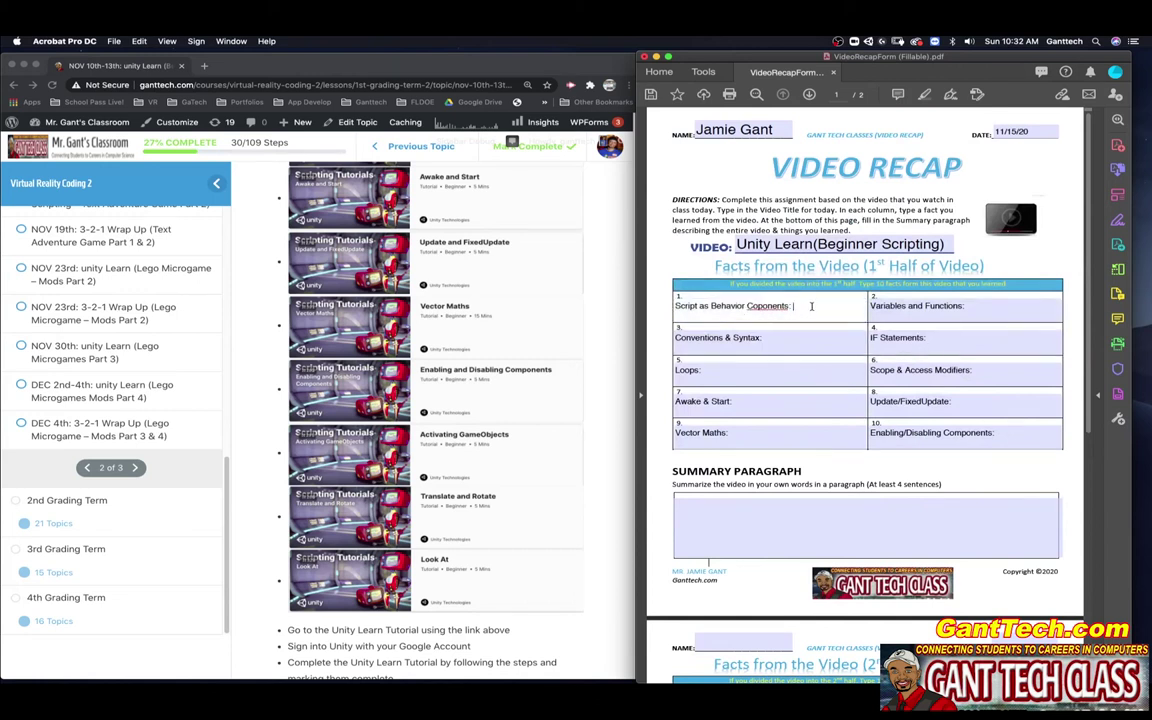
type("adljkad")
key("BackSpace")
key("BackSpace")
key("BackSpace")
key("BackSpace")
key("BackSpace")
key("BackSpace")
key("BackSpace")
type("Summariez")
type(" what you learned")
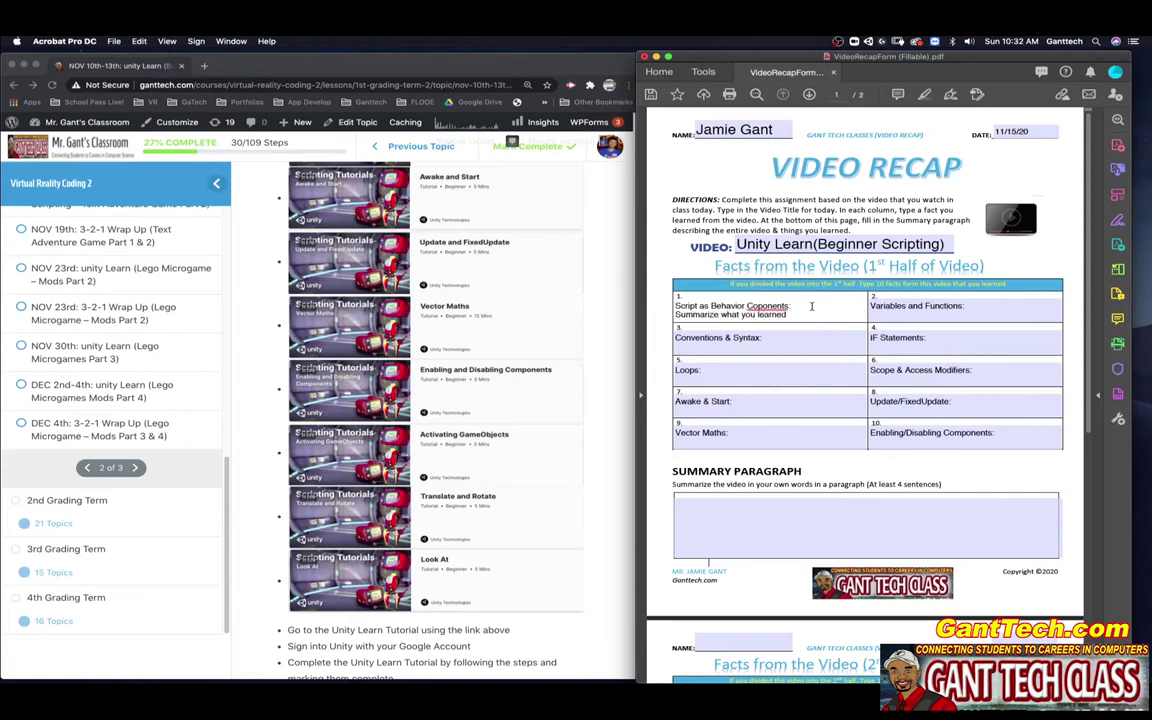
key("ctrl+c")
key("Tab")
key("ctrl+v")
left_click(780, 344)
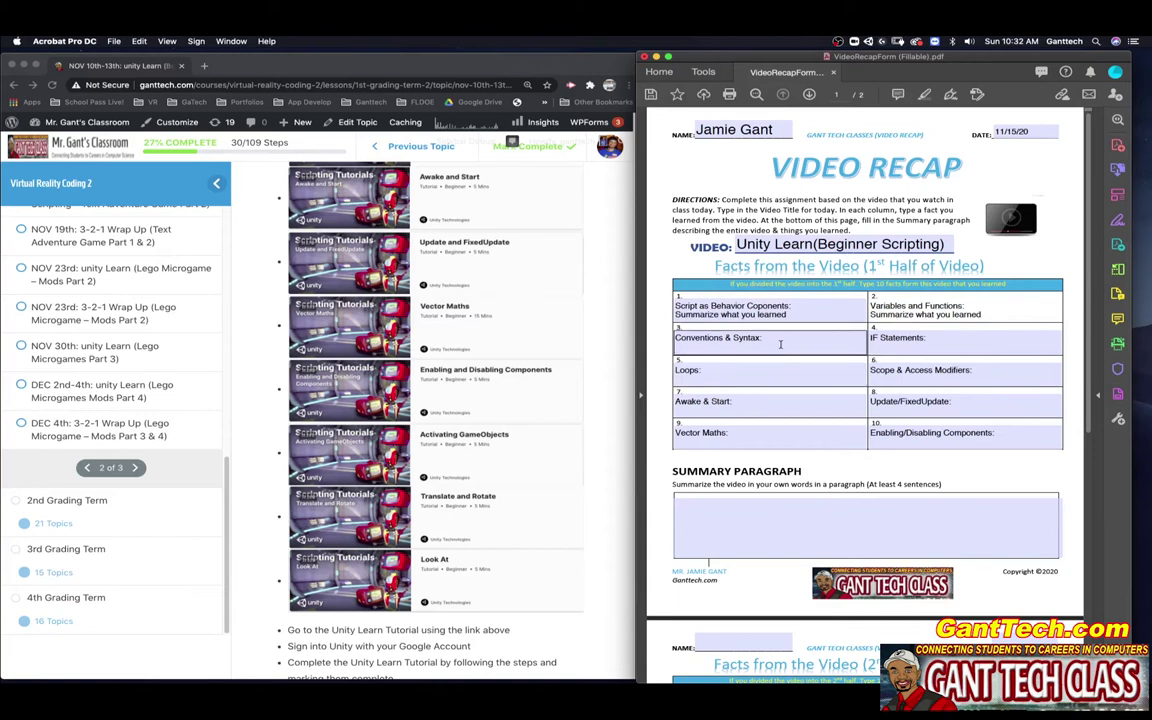
key("ctrl+v")
left_click(963, 341)
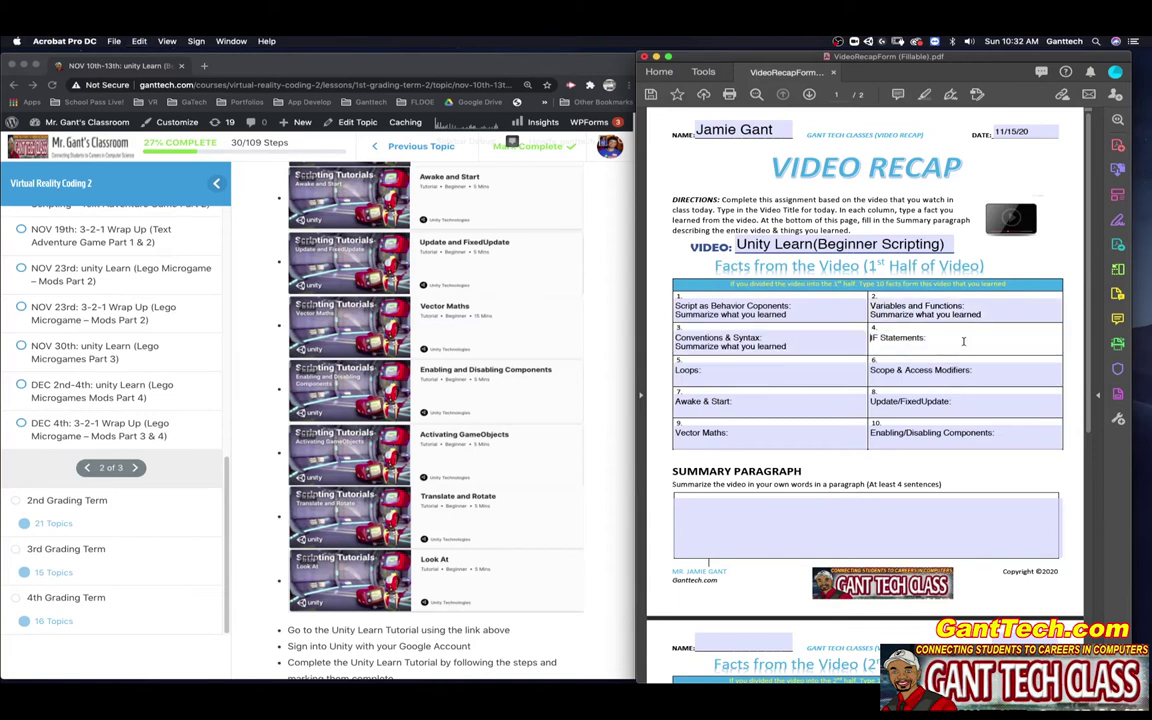
key("ctrl+v")
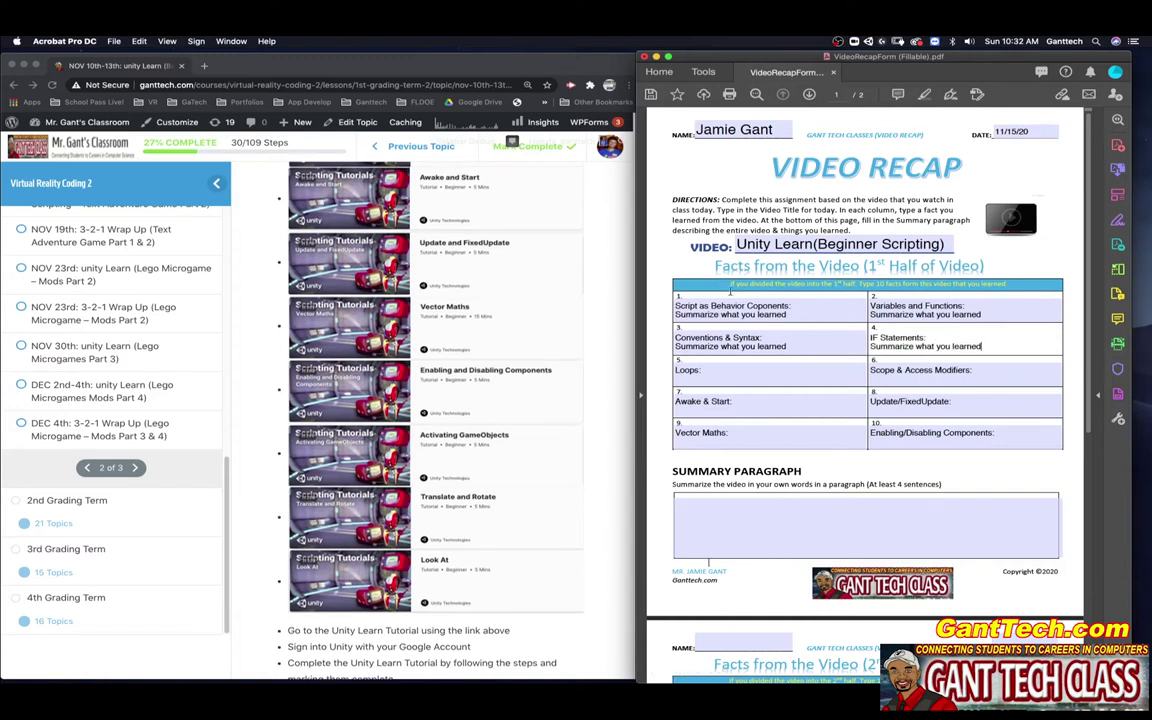
- Check page two of the form, then open the Beginner Scripting project on Unity Learn
scroll(797, 437, "down", 5)
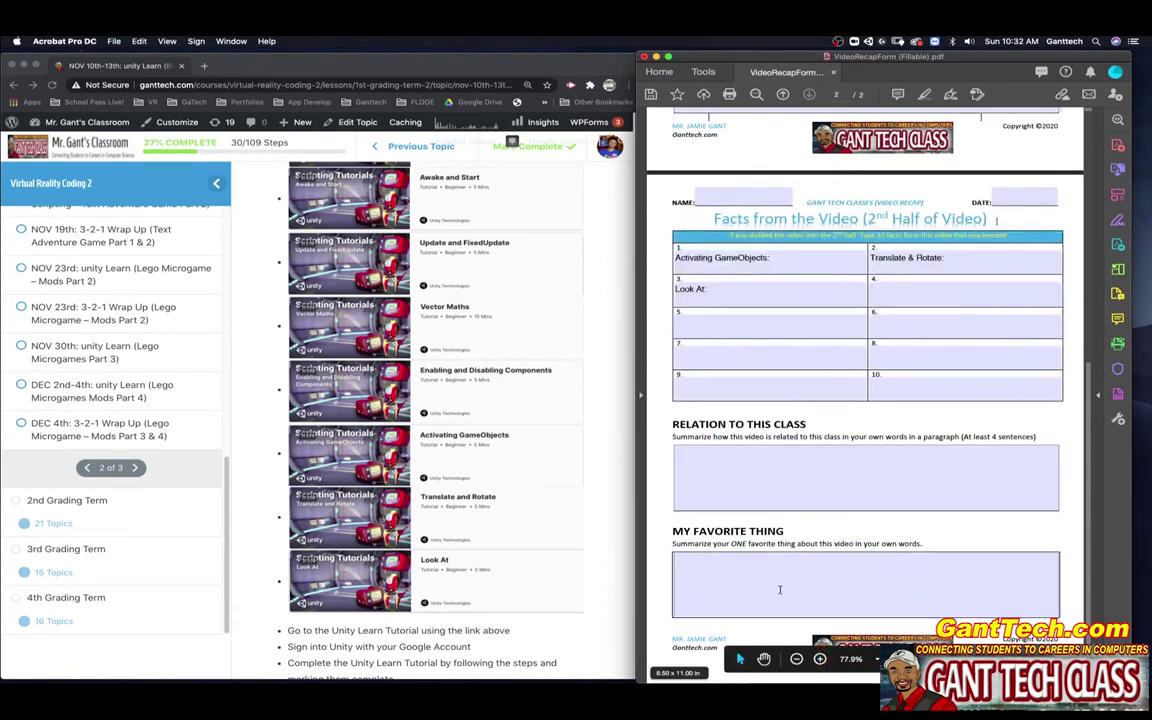
scroll(464, 369, "up", 10)
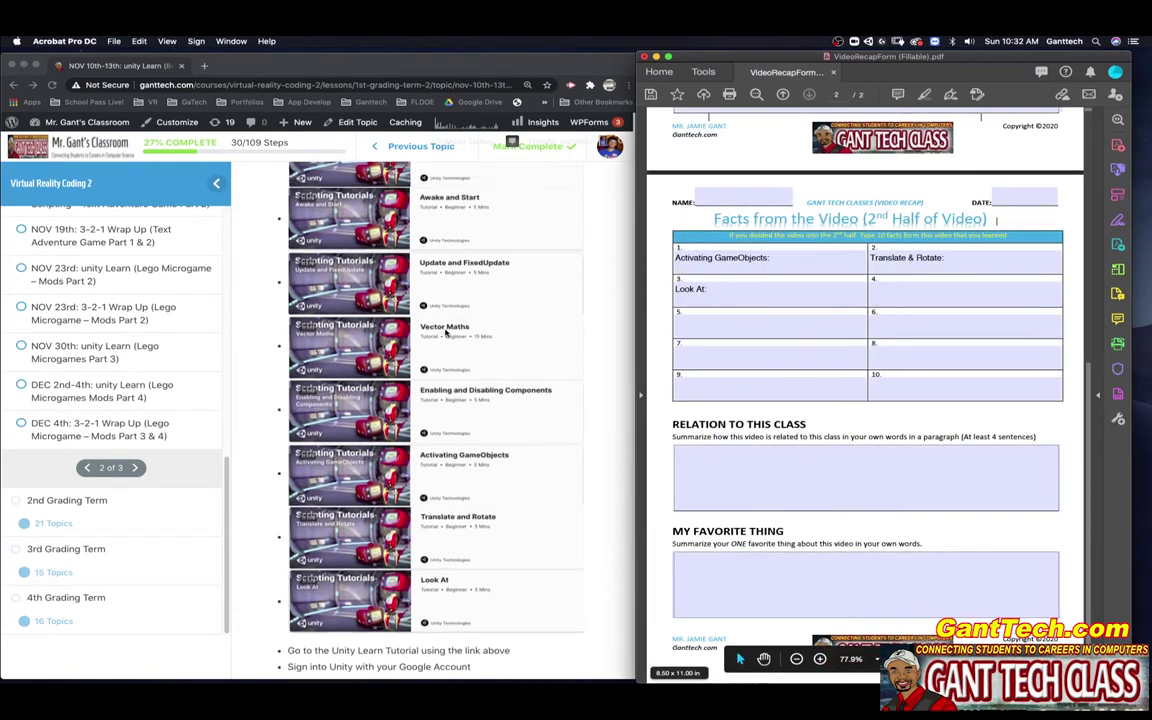
left_click(449, 367)
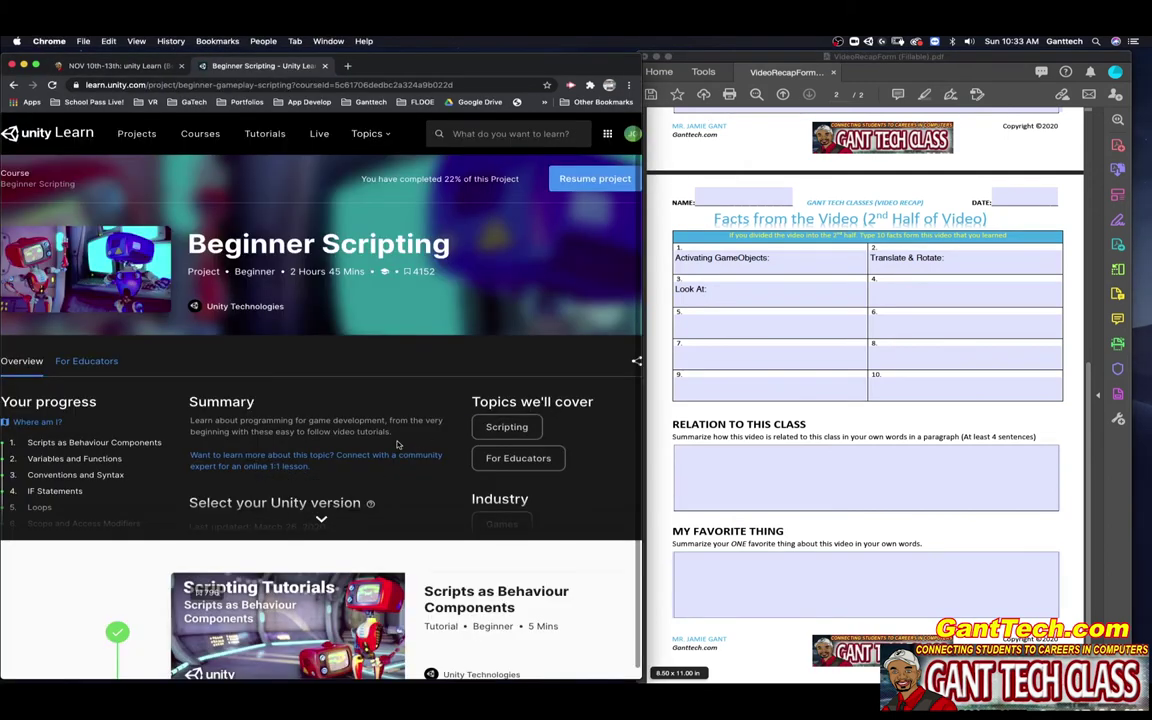
- Open Scripts as Behaviour Components in a new tab and review its video and ExampleBehaviourScript code
scroll(397, 444, "down", 5)
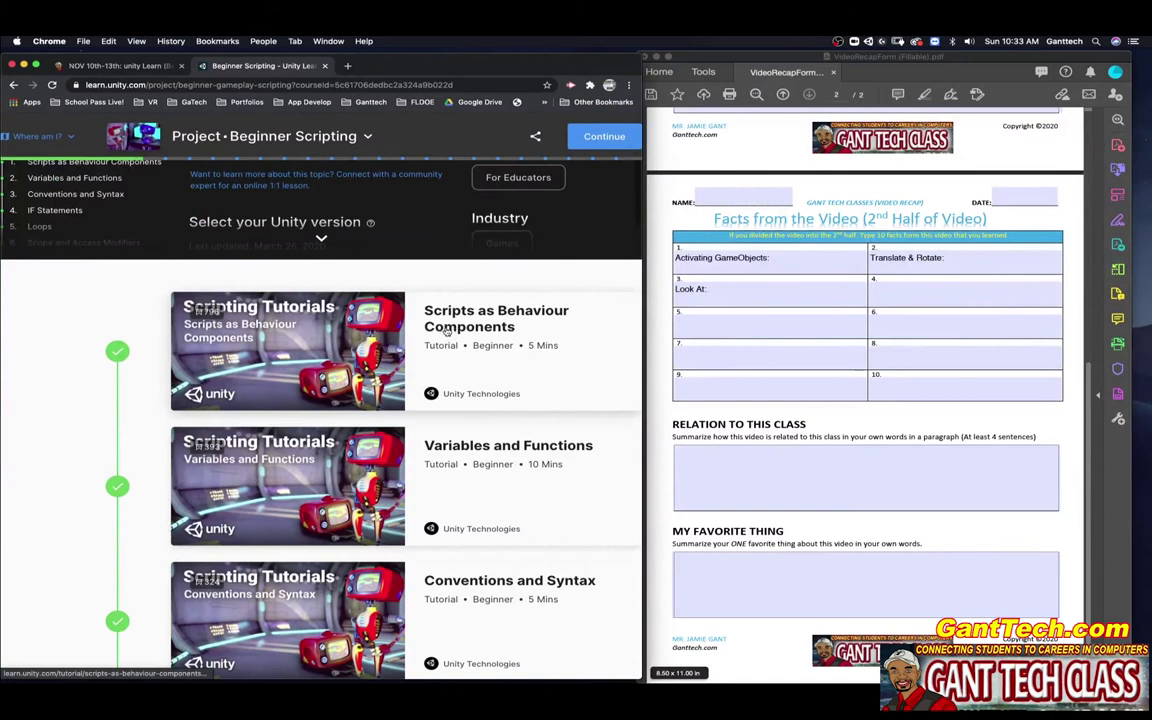
left_click(446, 330, "super")
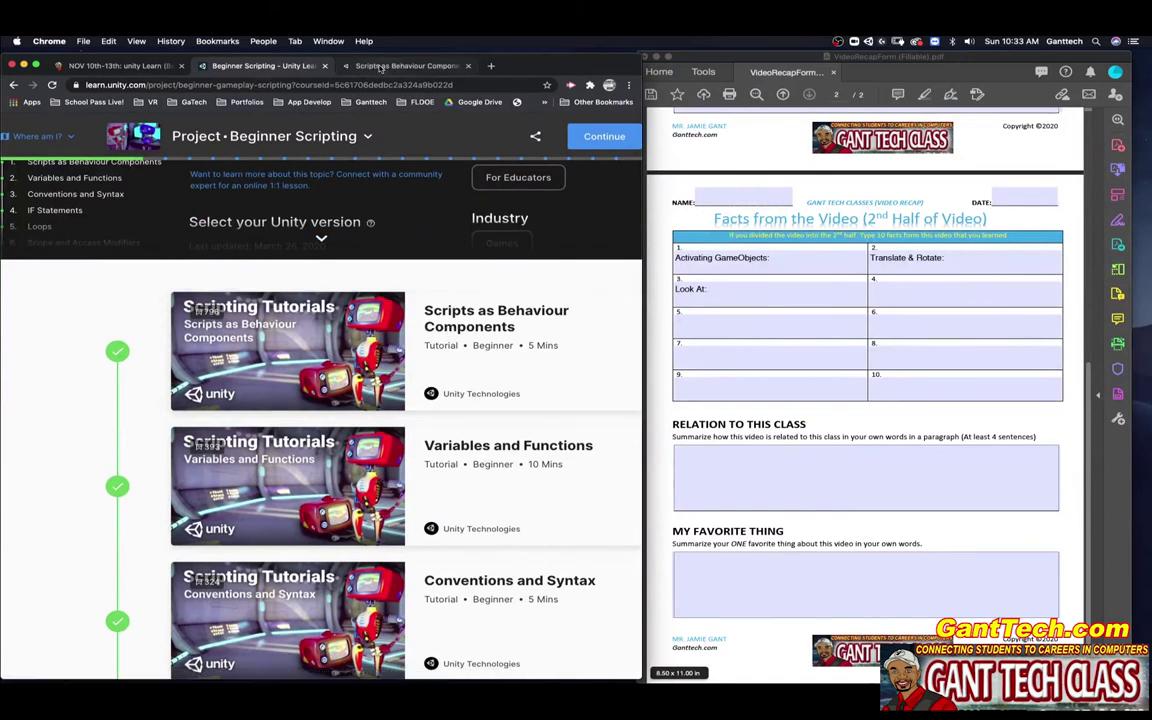
left_click(380, 66)
scroll(422, 362, "down", 5)
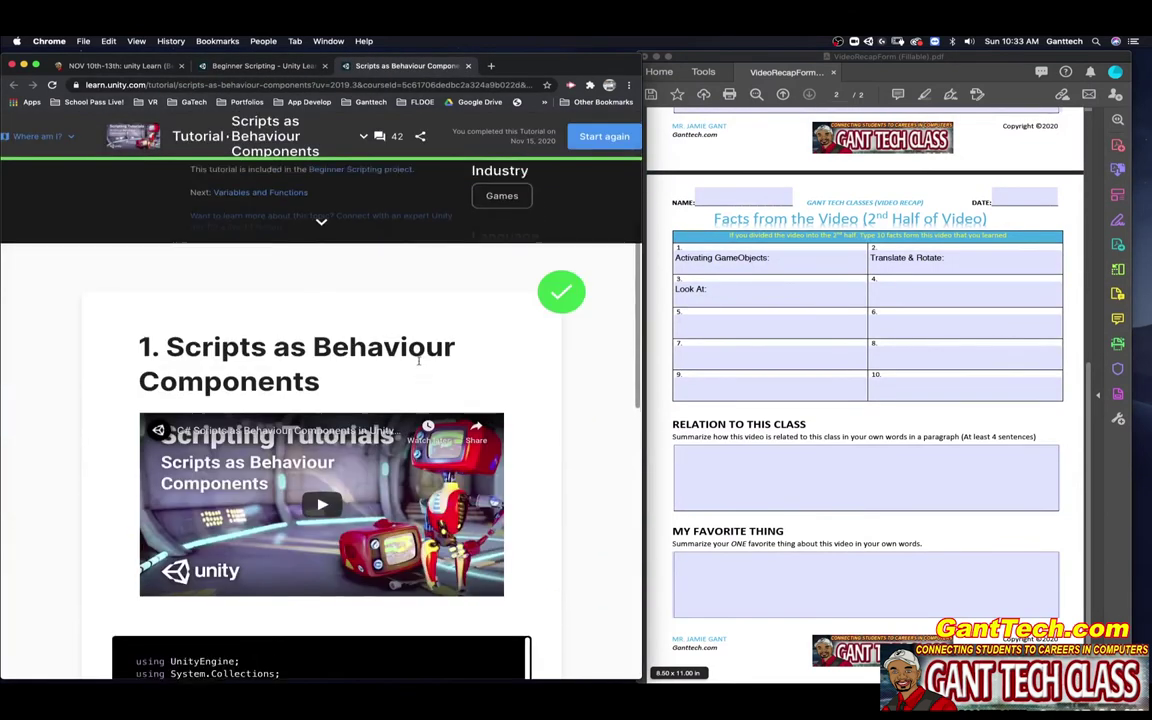
scroll(344, 364, "up", 5)
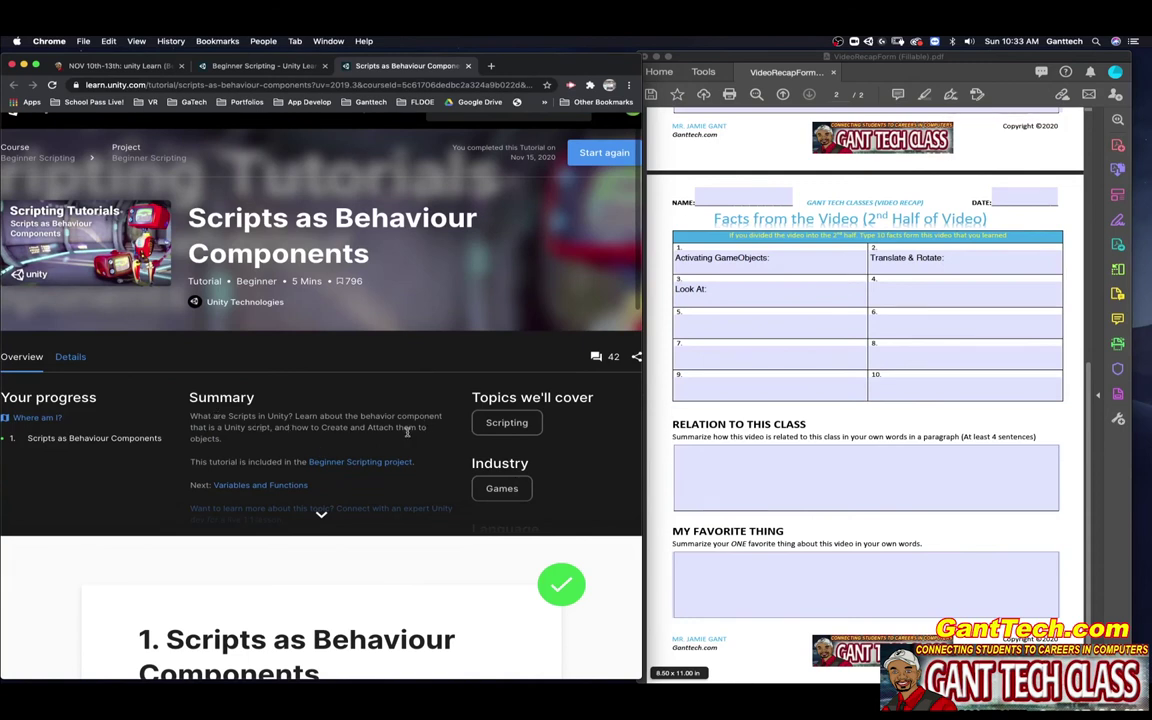
scroll(428, 465, "down", 6)
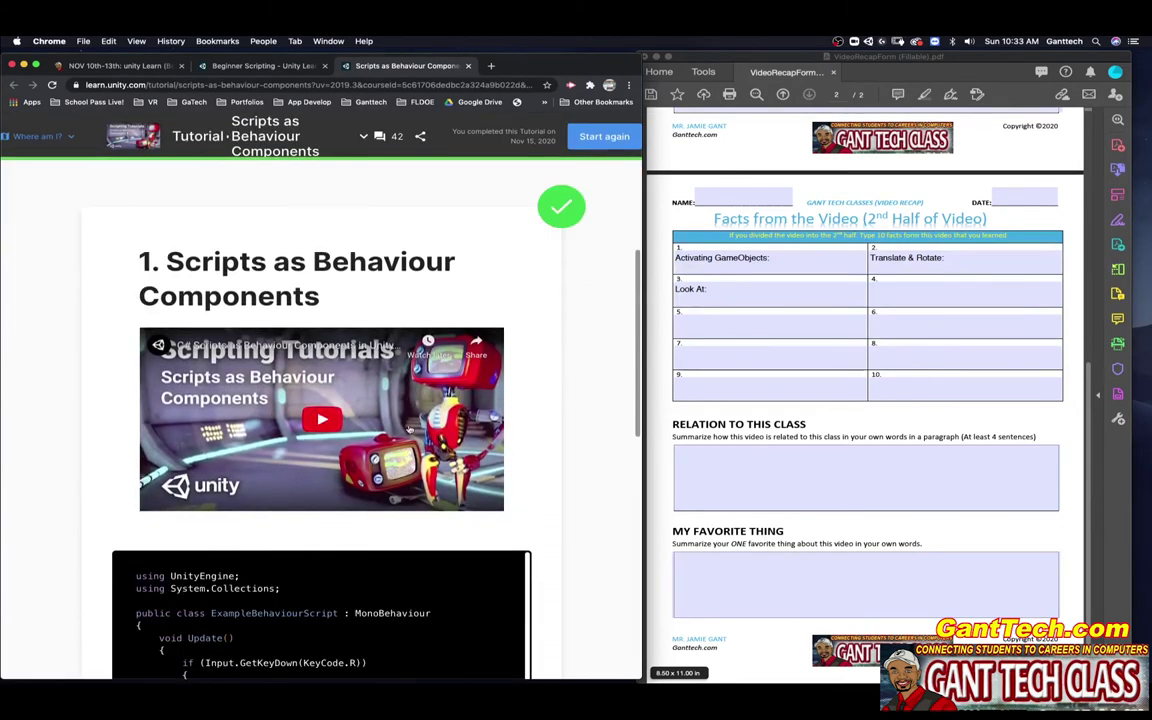
scroll(551, 434, "down", 3)
scroll(551, 434, "down", 2)
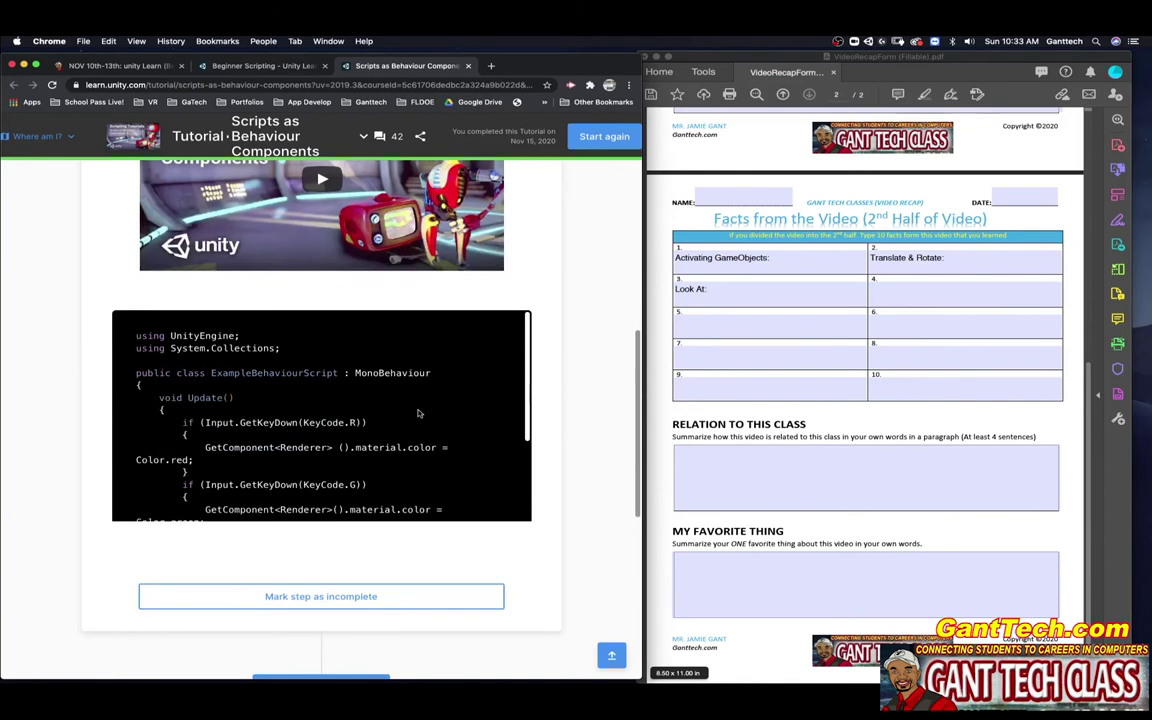
scroll(405, 416, "up", 1)
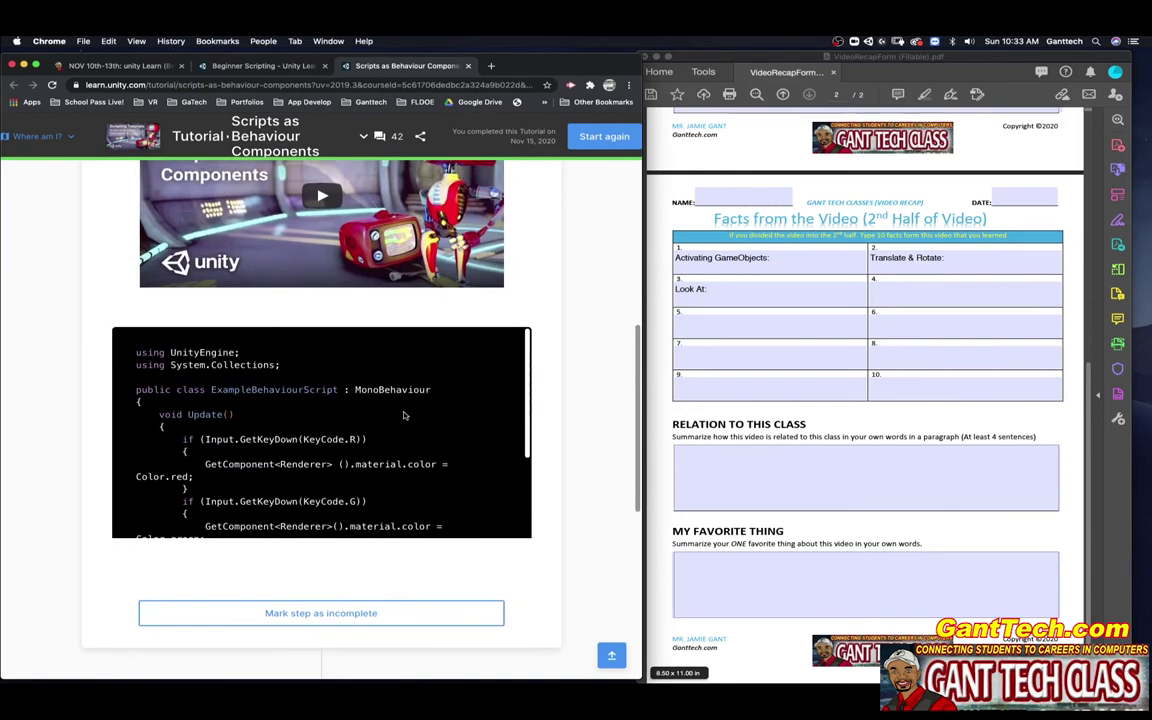
scroll(423, 453, "up", 3)
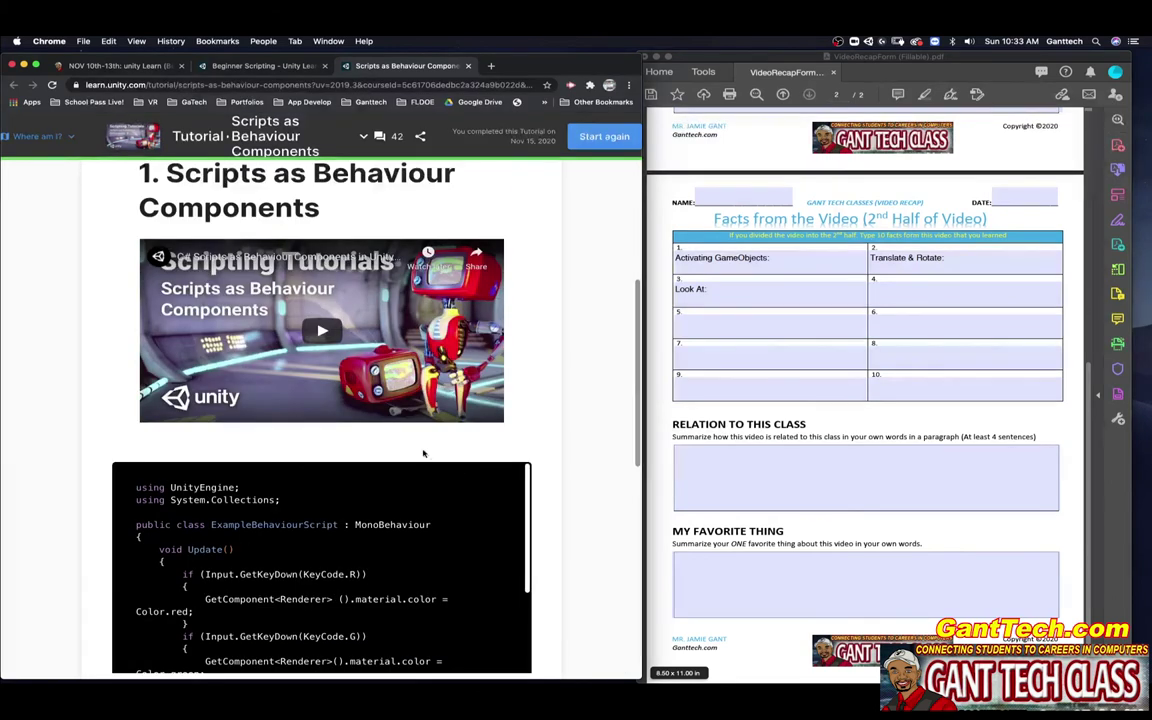
- Bring the recap form forward and scroll back to its page-one fact boxes
left_click(796, 262)
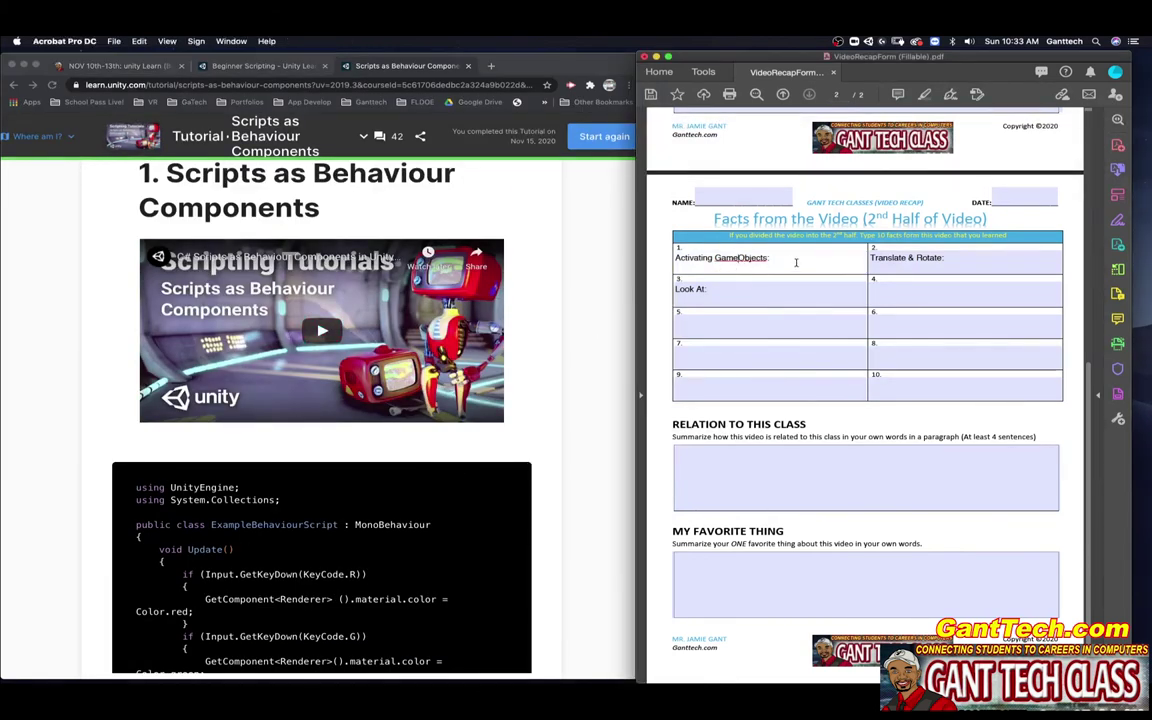
scroll(796, 262, "up", 10)
left_click_drag(786, 314, 580, 342)
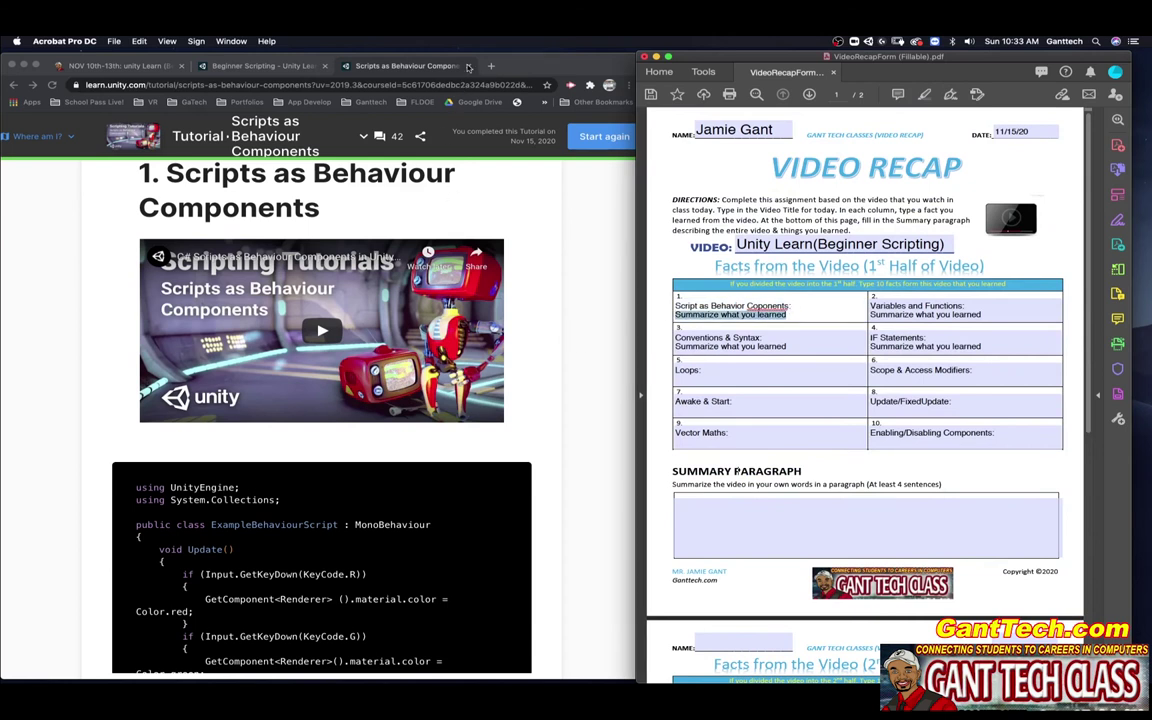
- Swap the Scripts tutorial for Variables and Functions, and select that fact box's placeholder text
left_click(469, 66)
left_click(465, 447)
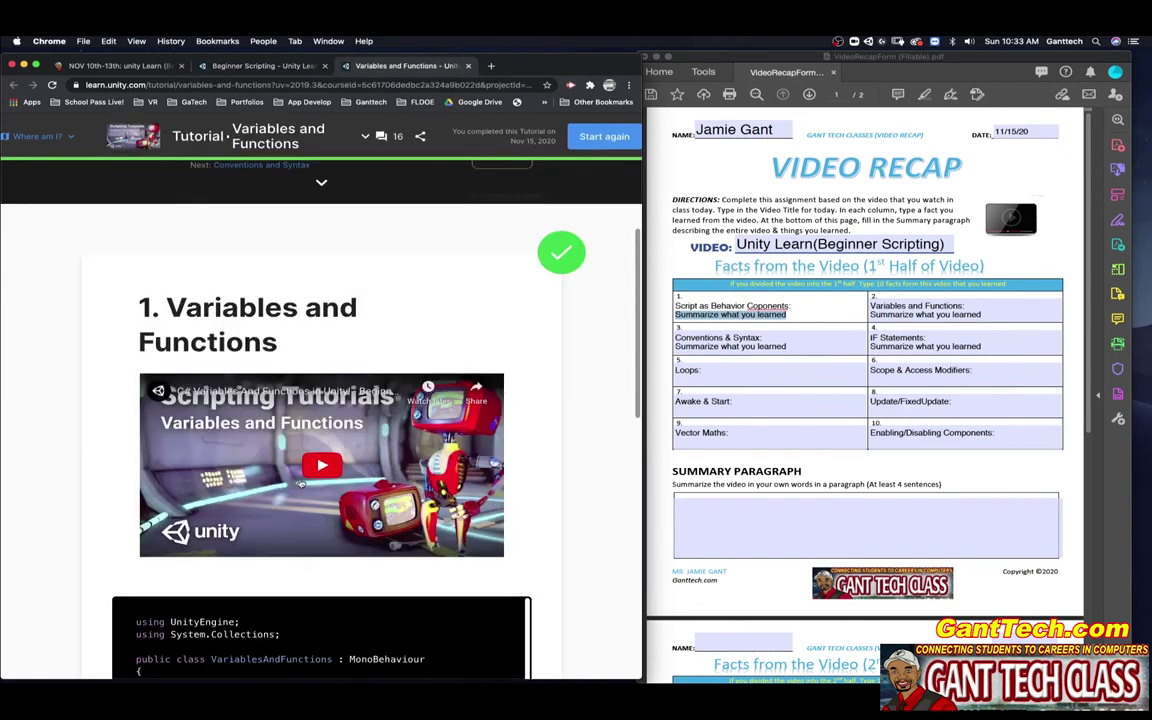
left_click(980, 313)
left_click_drag(980, 313, 870, 314)
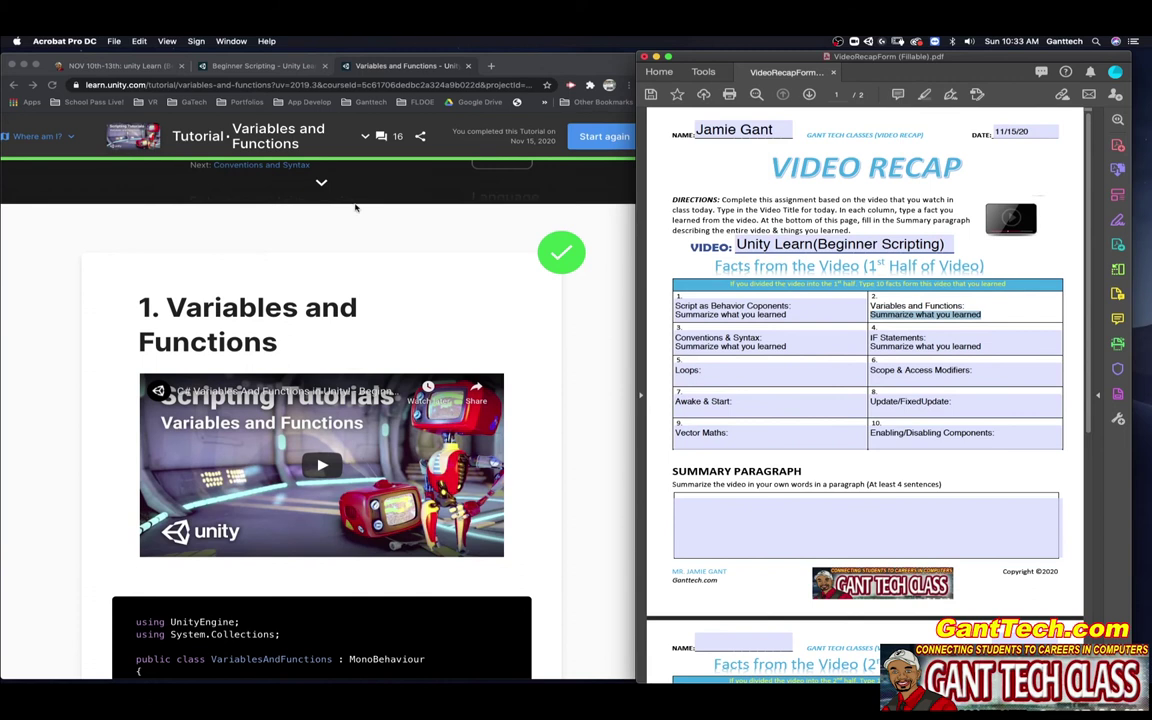
- Return to the Beginner Scripting tab and scroll its list past IF Statements, Loops and Scope and Access Modifiers
left_click(254, 66)
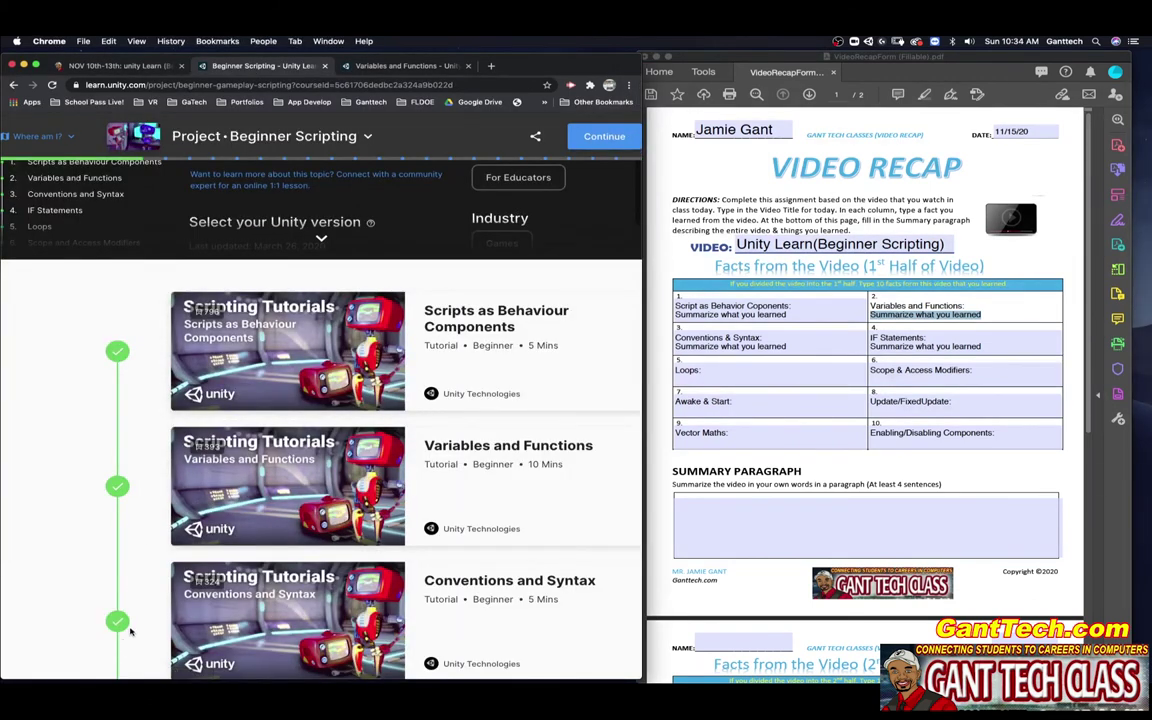
scroll(140, 602, "down", 5)
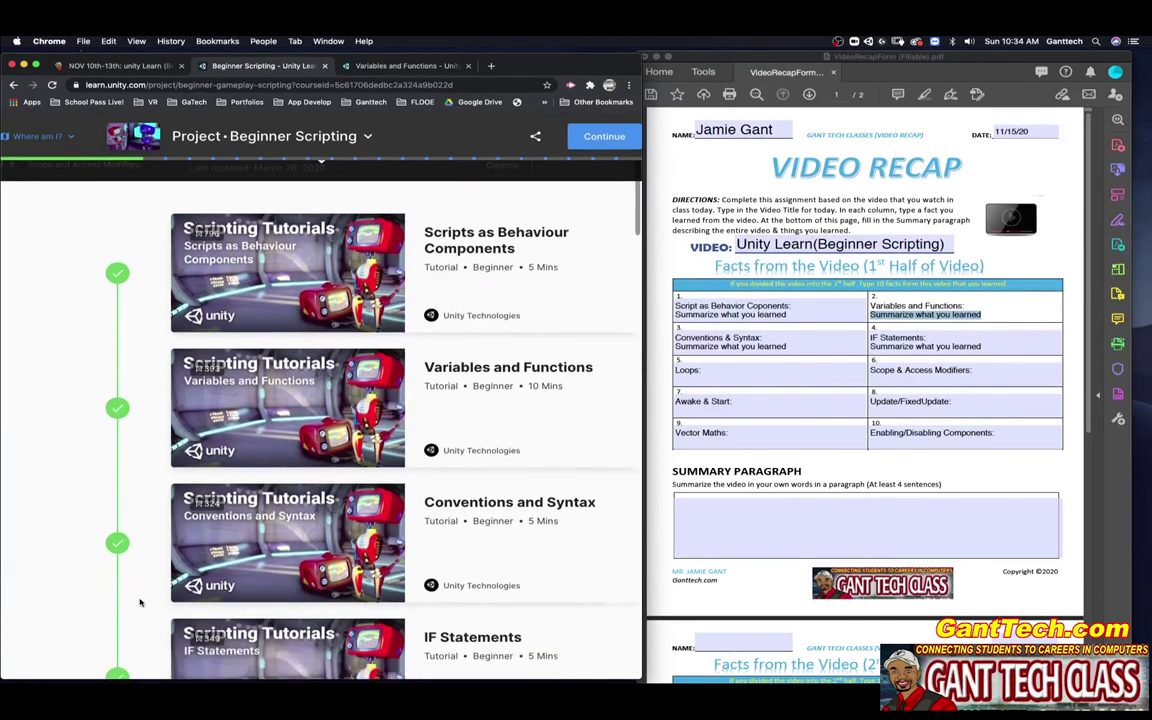
scroll(140, 602, "down", 2)
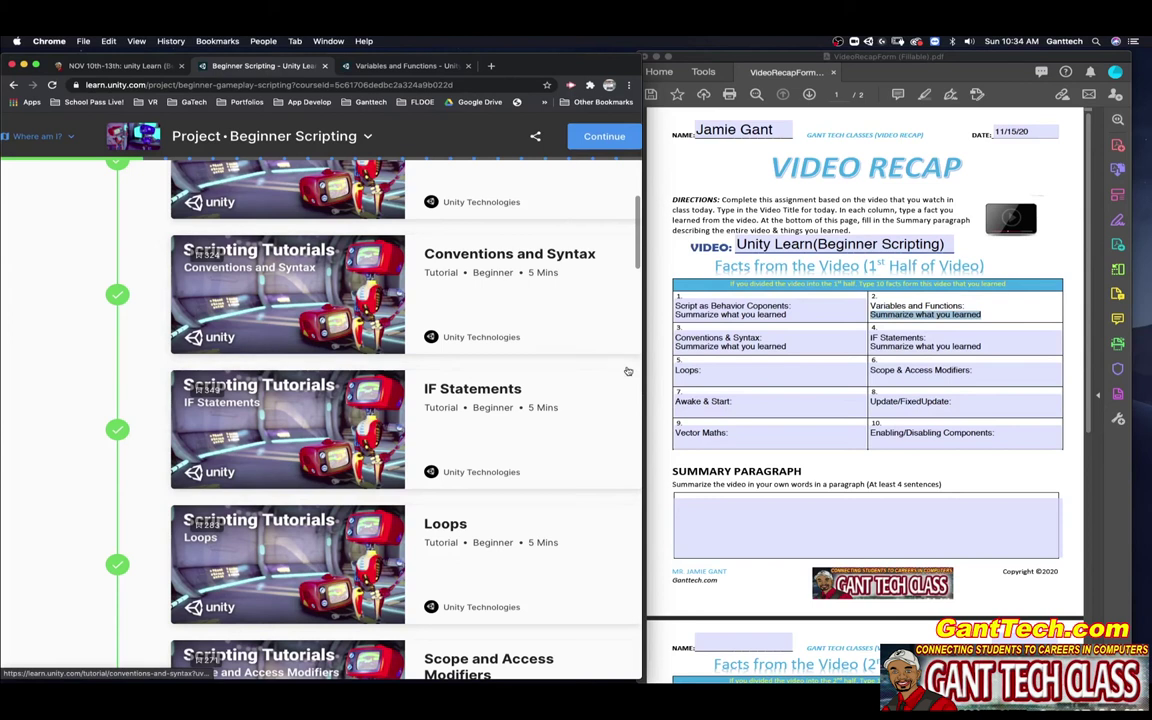
scroll(846, 328, "down", 3)
scroll(846, 328, "down", 4)
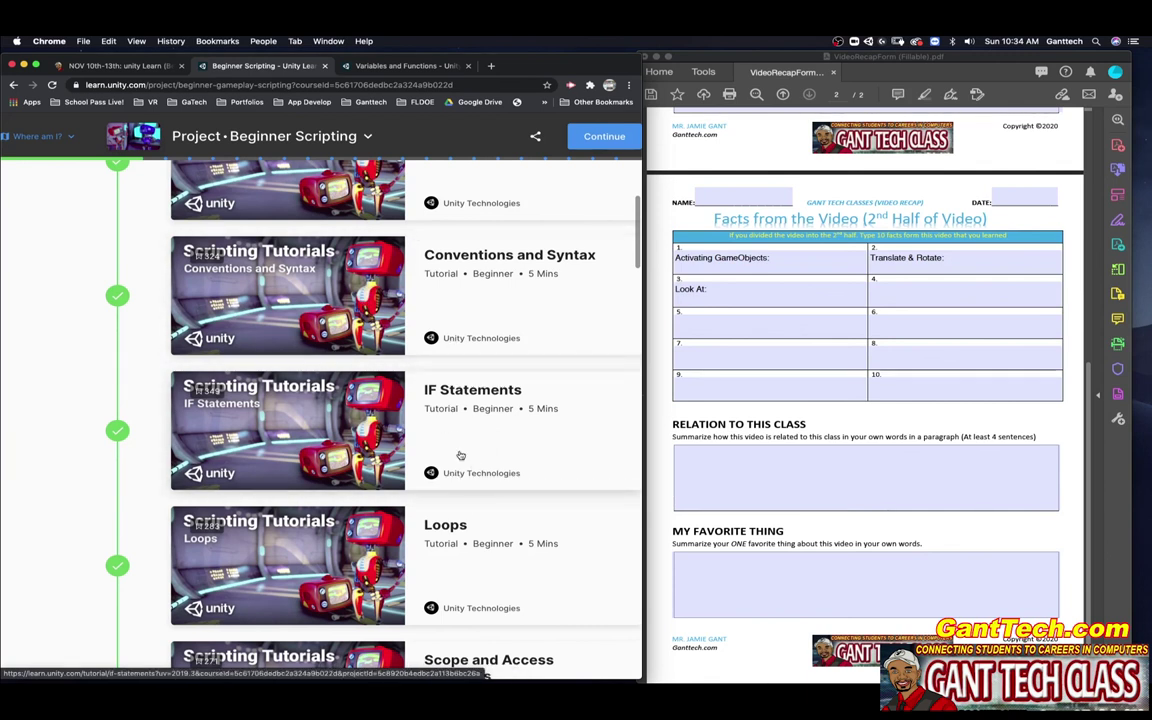
scroll(848, 347, "up", 10)
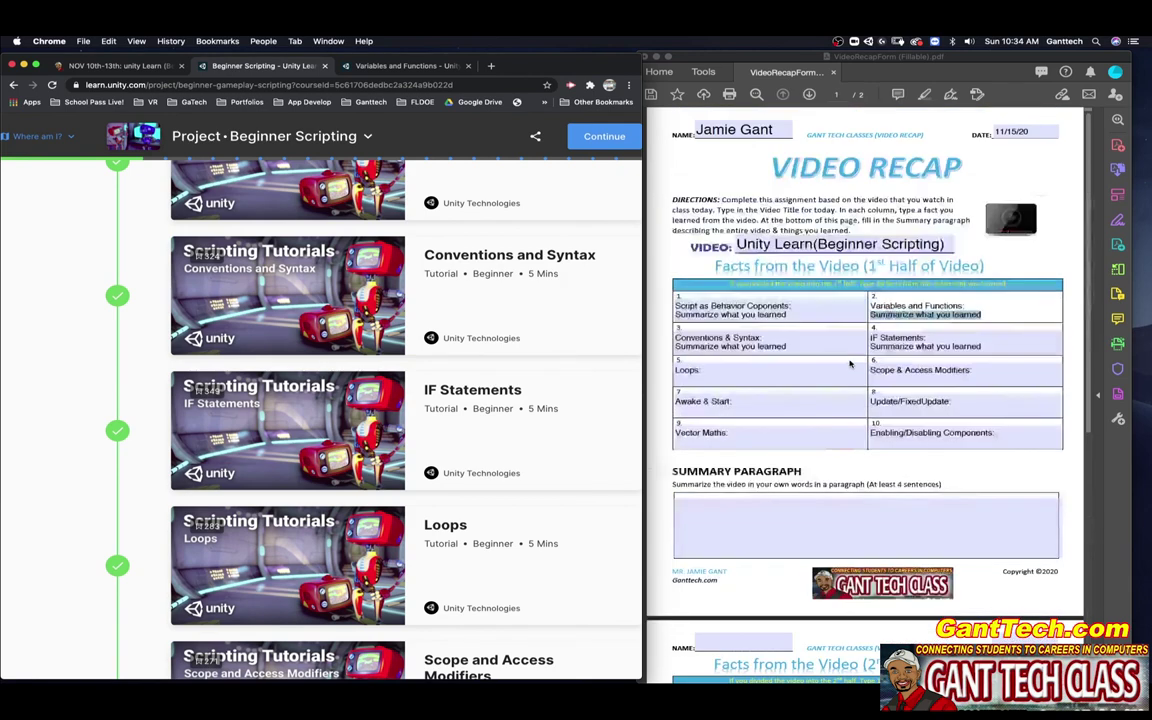